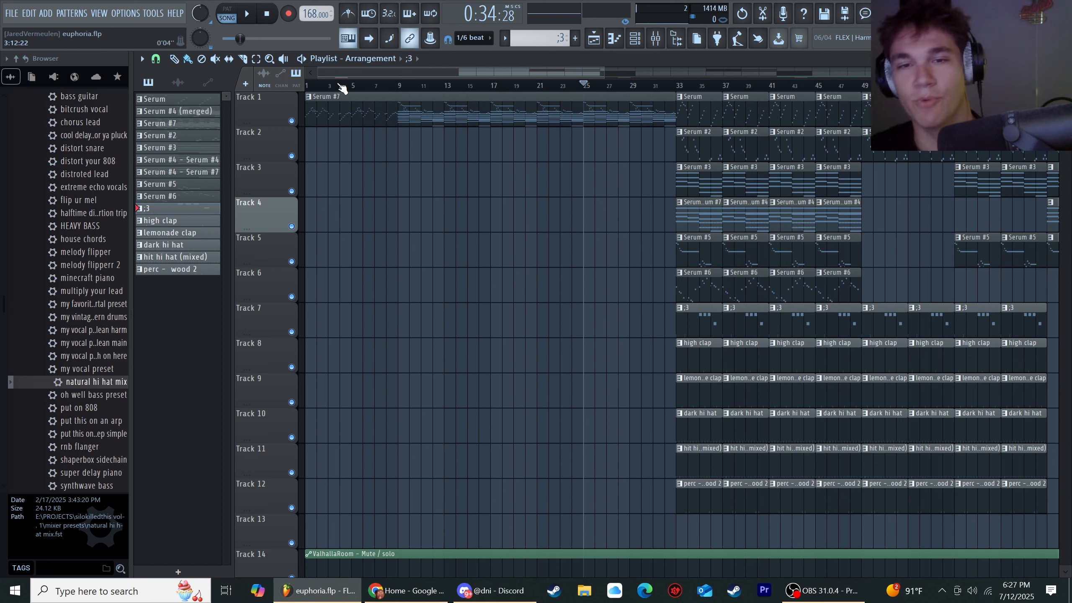
# Step: Return the playhead to the song's start and preview the Serum channels through Serum #6 from the channel rack
pyautogui.moveTo(339, 86); pyautogui.dragTo(290, 86)
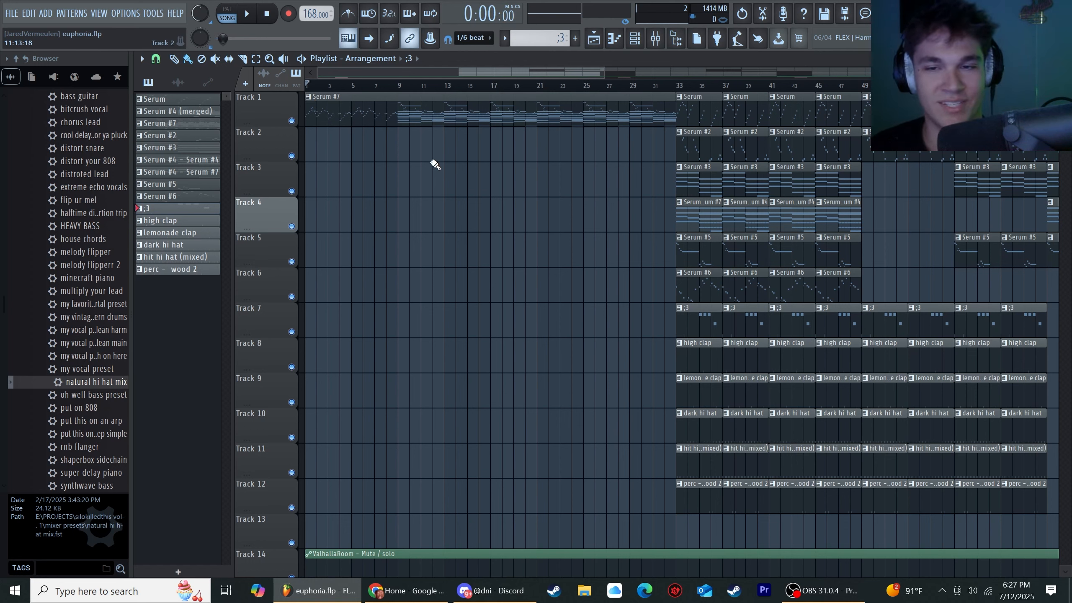
pyautogui.click(646, 39)
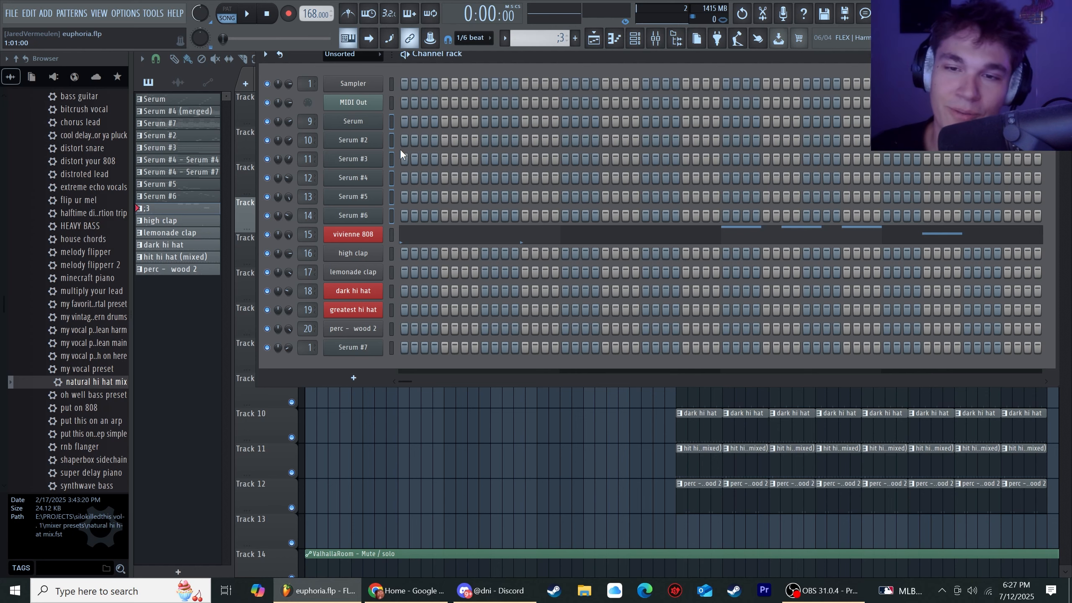
pyautogui.click(355, 123)
pyautogui.click(363, 140)
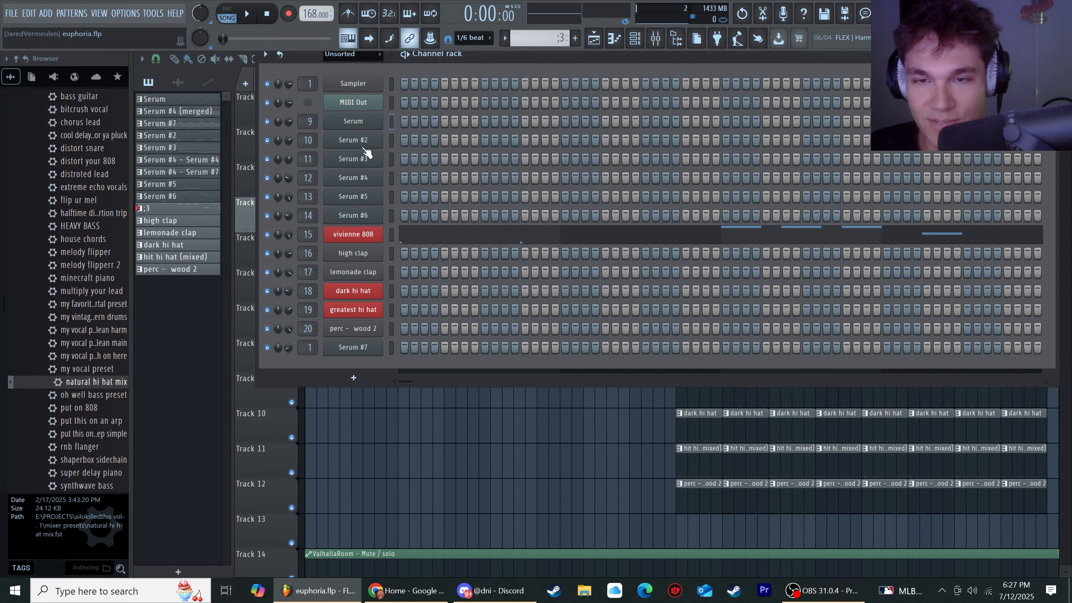
pyautogui.click(369, 160)
pyautogui.click(368, 161)
pyautogui.click(360, 181)
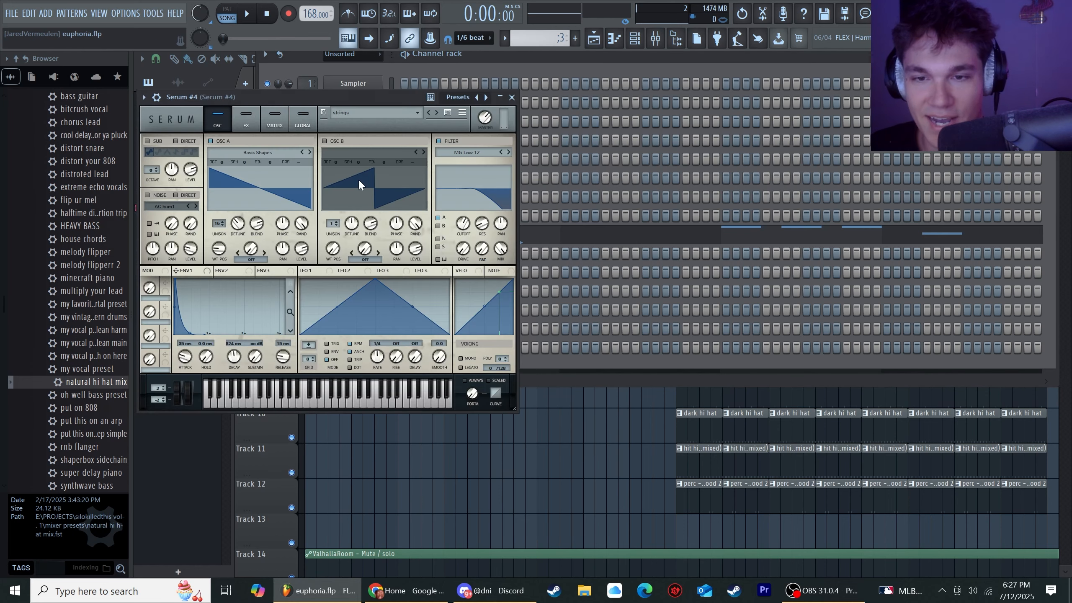
pyautogui.click(361, 181)
pyautogui.click(365, 200)
pyautogui.click(365, 199)
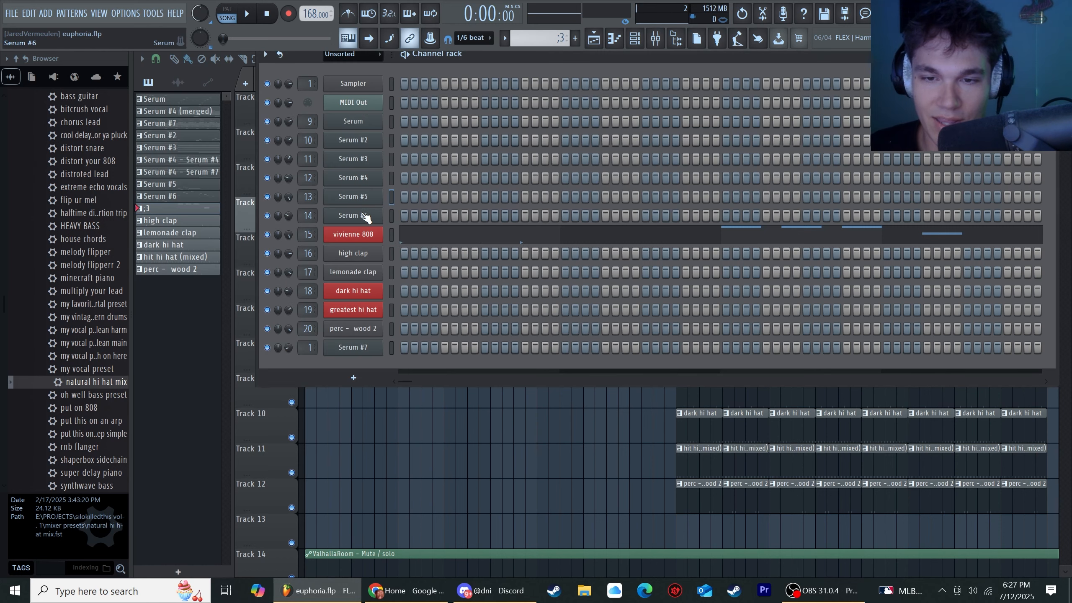
pyautogui.click(365, 217)
pyautogui.click(365, 216)
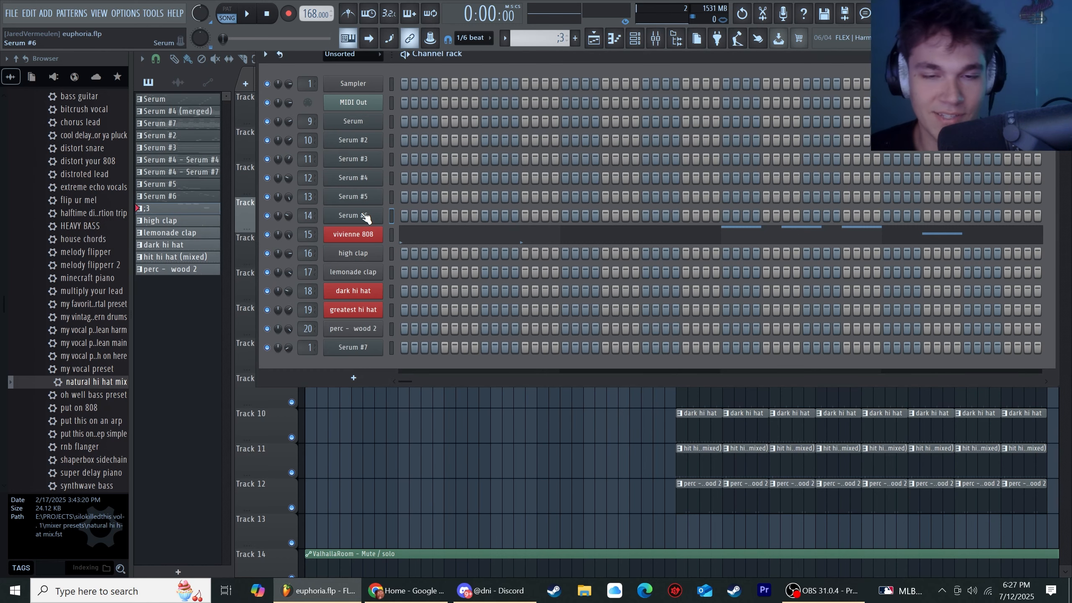
# Step: Inspect the Serum channel's oscillator and effects settings, and glance at the Serum #2 plugin
pyautogui.click(363, 124)
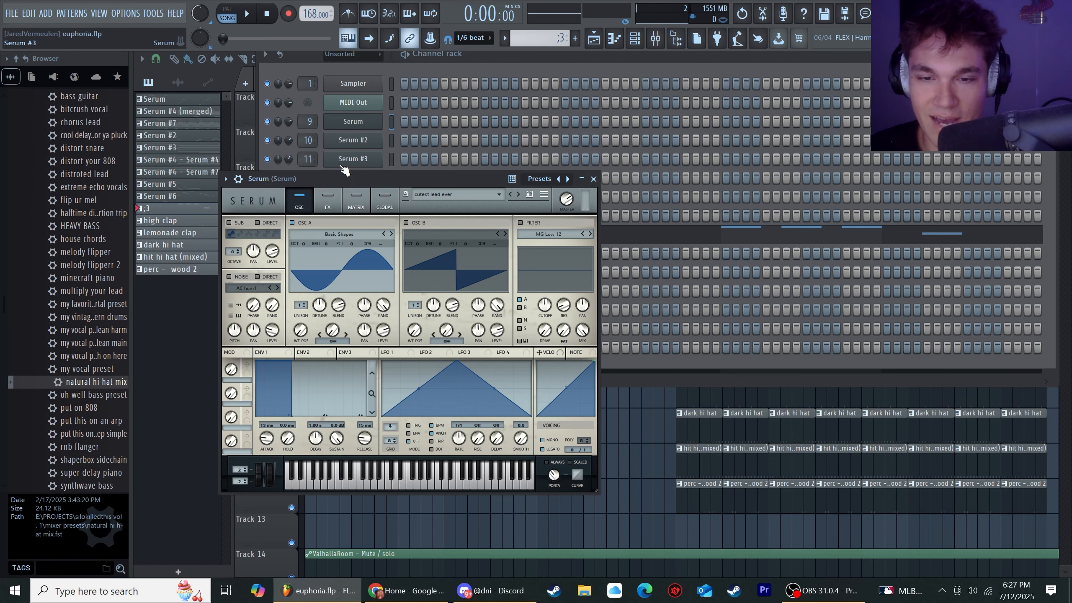
pyautogui.click(327, 199)
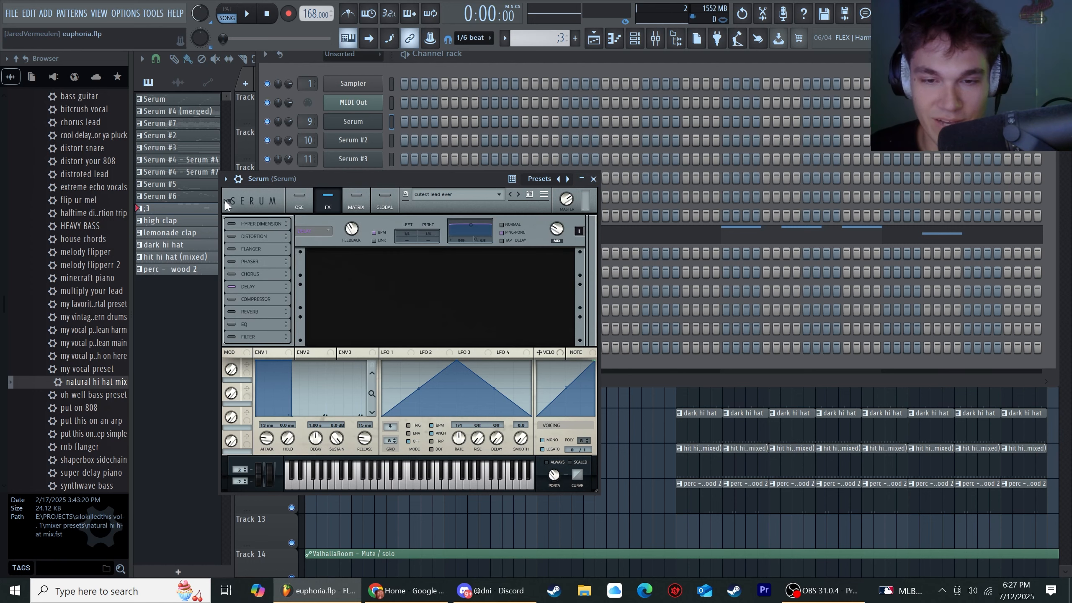
pyautogui.click(306, 192)
pyautogui.press('Escape')
pyautogui.click(360, 142)
pyautogui.press('Escape')
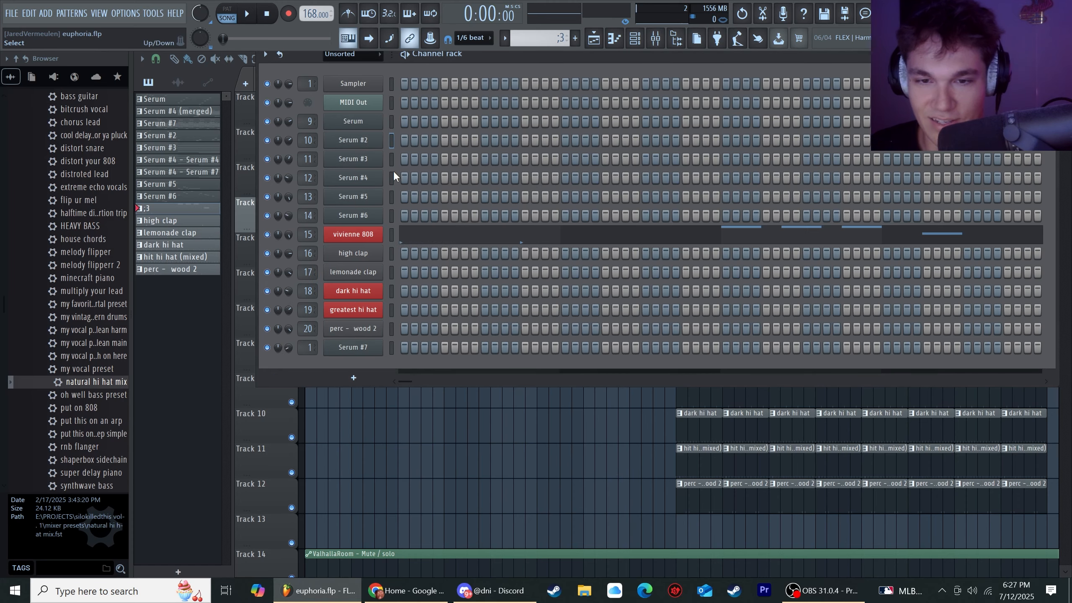
pyautogui.press('Escape')
# Step: Open the Serum channel's notes from the Serum #7 pattern in the piano roll and play them back
pyautogui.click(347, 105)
pyautogui.click(635, 38)
pyautogui.click(427, 128)
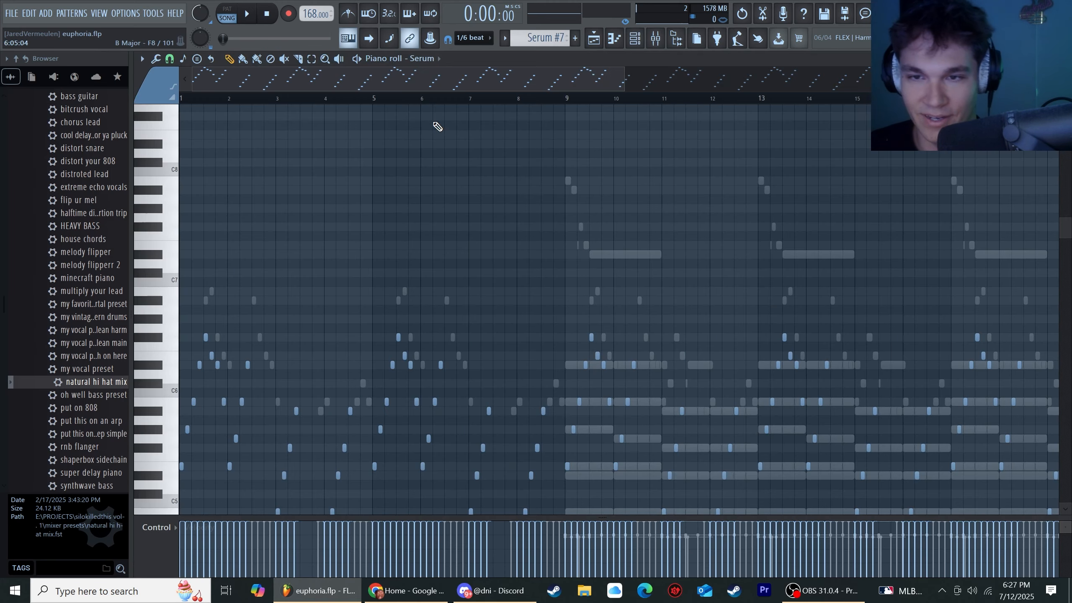
pyautogui.press('space')
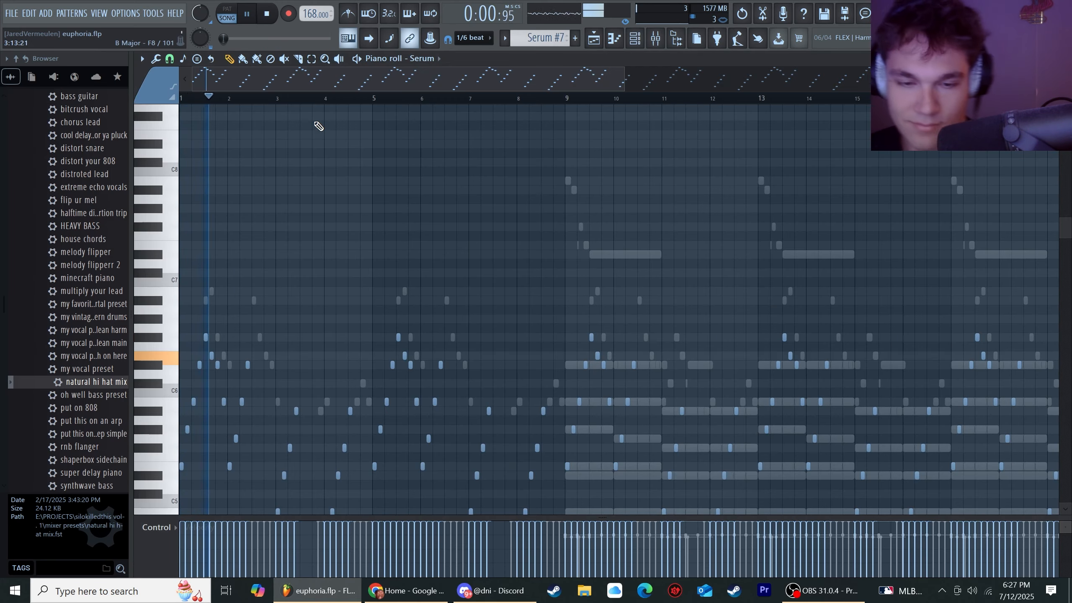
pyautogui.scroll(-4, 1053, 265)
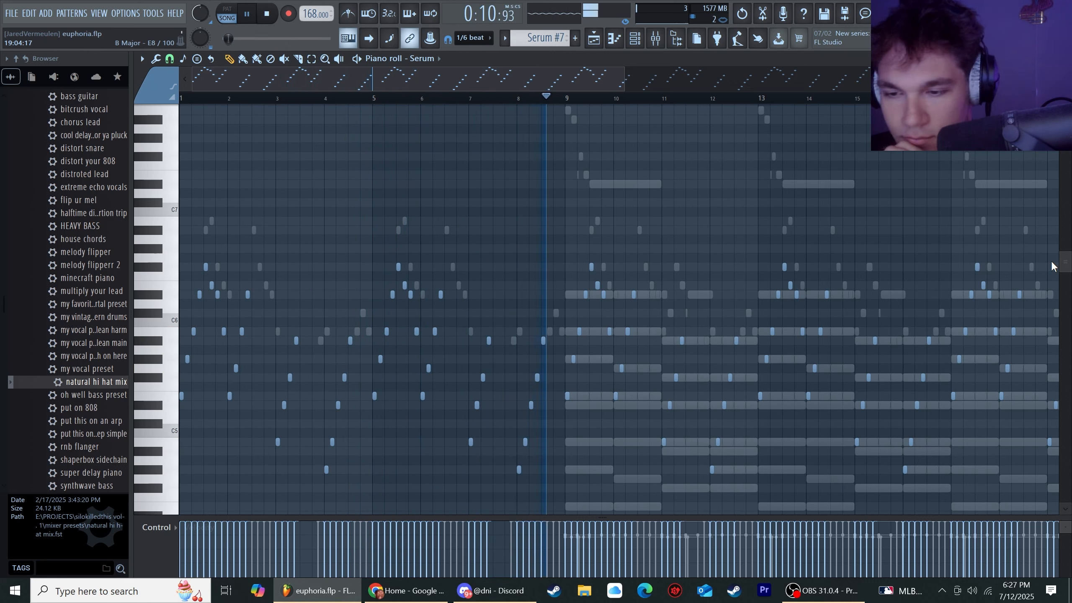
pyautogui.press('space')
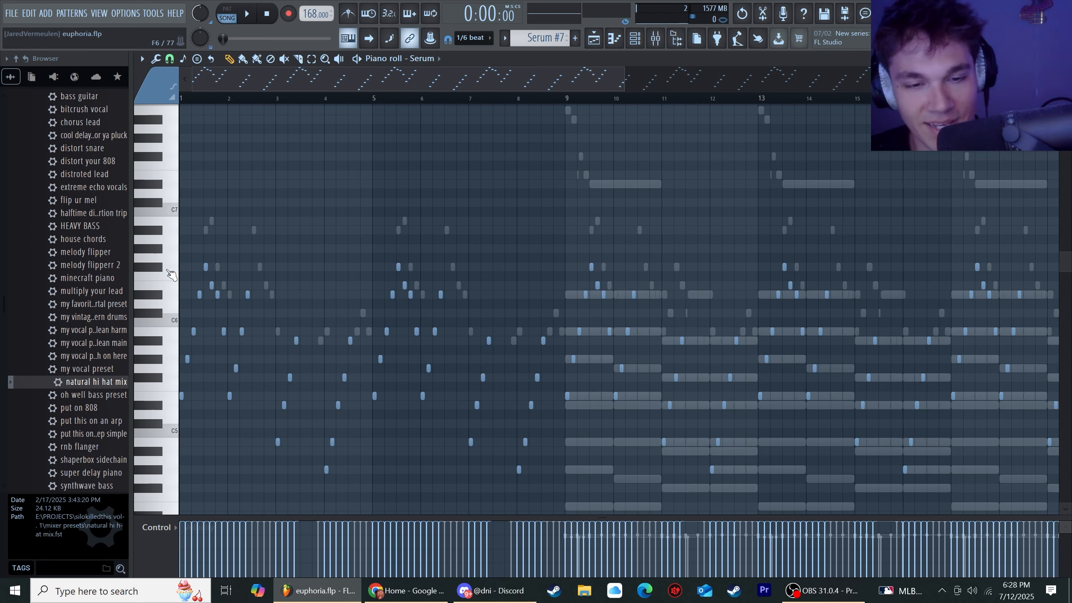
pyautogui.click(157, 297)
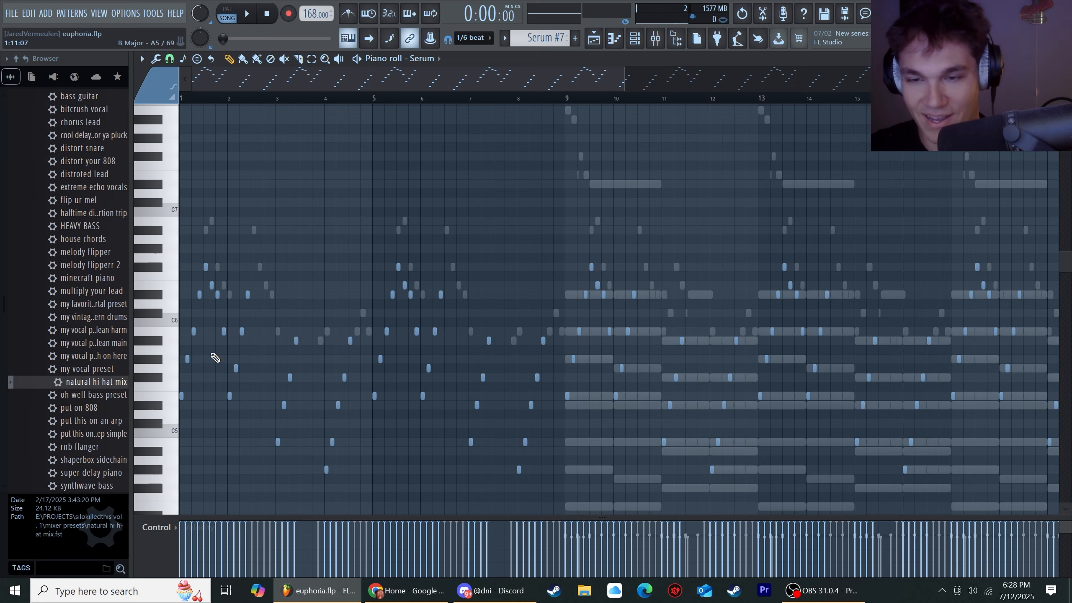
# Step: View the Serum #2 notes in the piano roll and check that channel's oscillator settings
pyautogui.press('Escape')
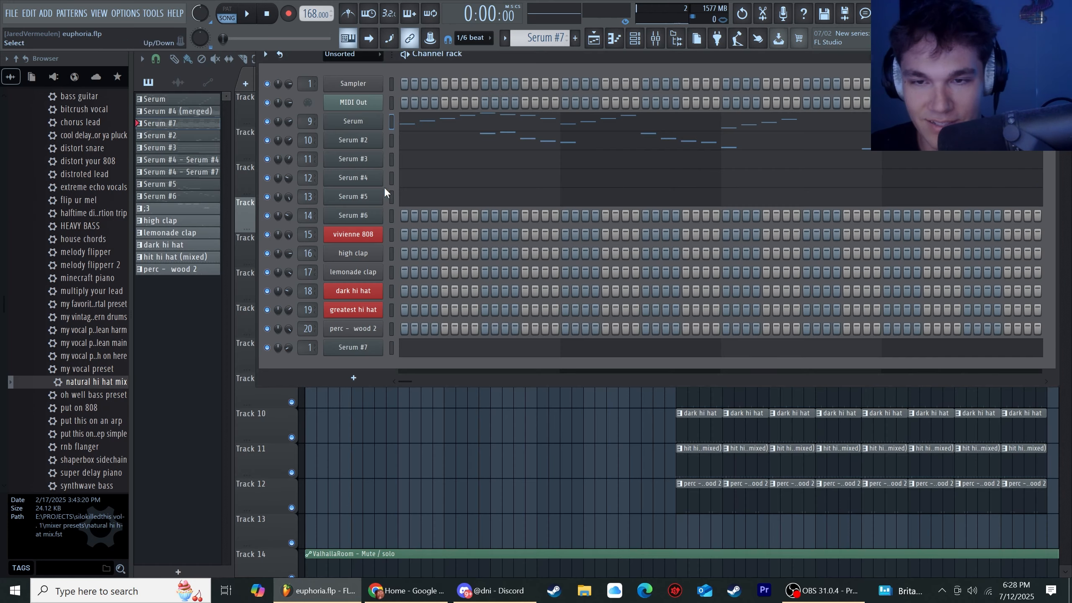
pyautogui.click(401, 121)
pyautogui.press('Escape')
pyautogui.click(426, 134)
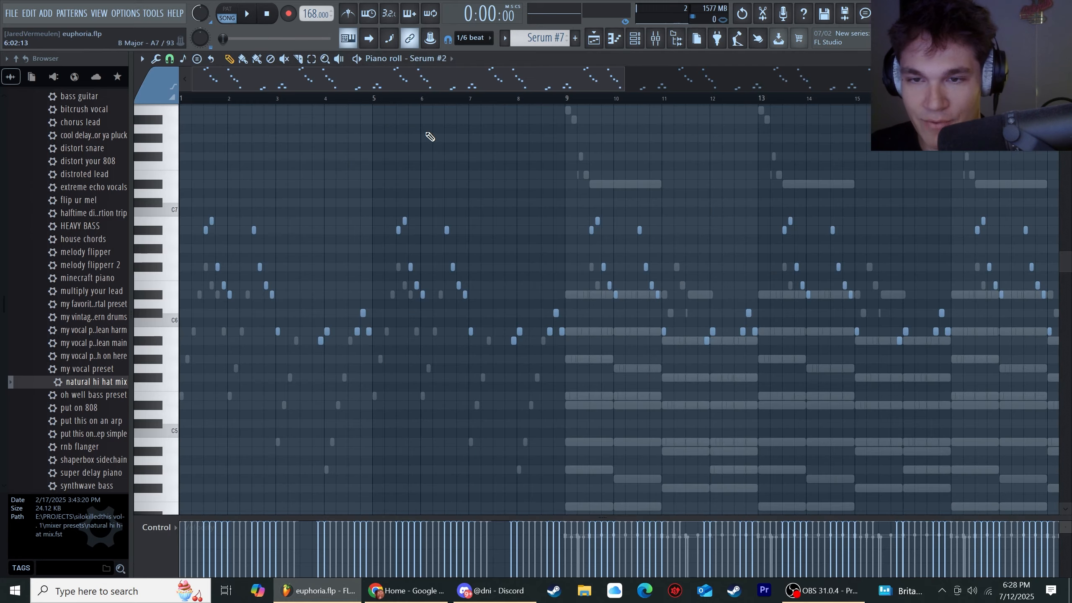
pyautogui.press('Escape')
pyautogui.click(347, 143)
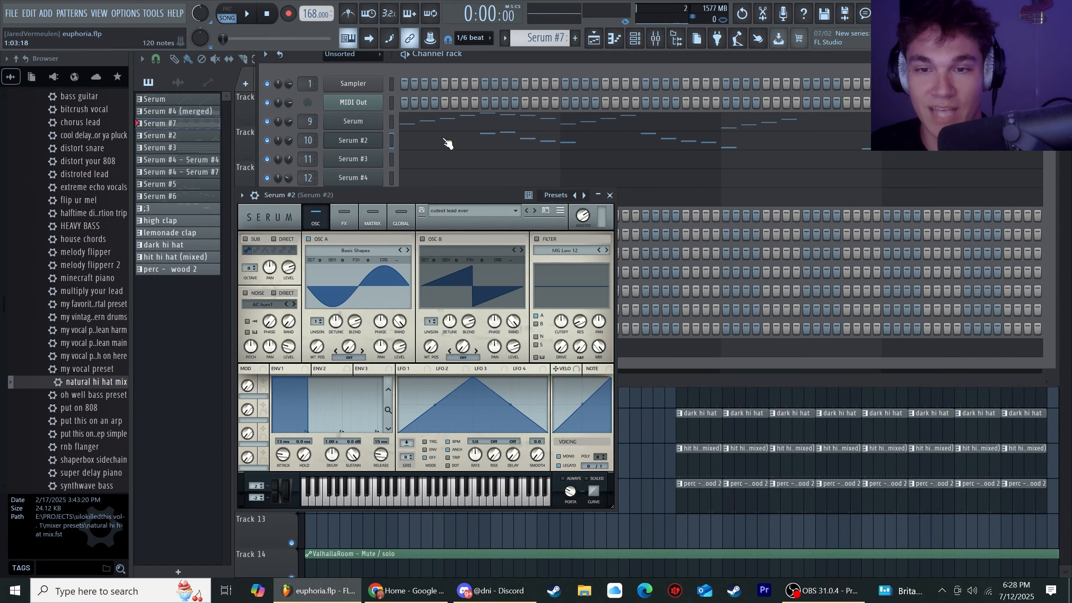
# Step: Reopen the Serum #2 notes in the piano roll and audition the opening of the pattern
pyautogui.press('Escape')
pyautogui.click(425, 142)
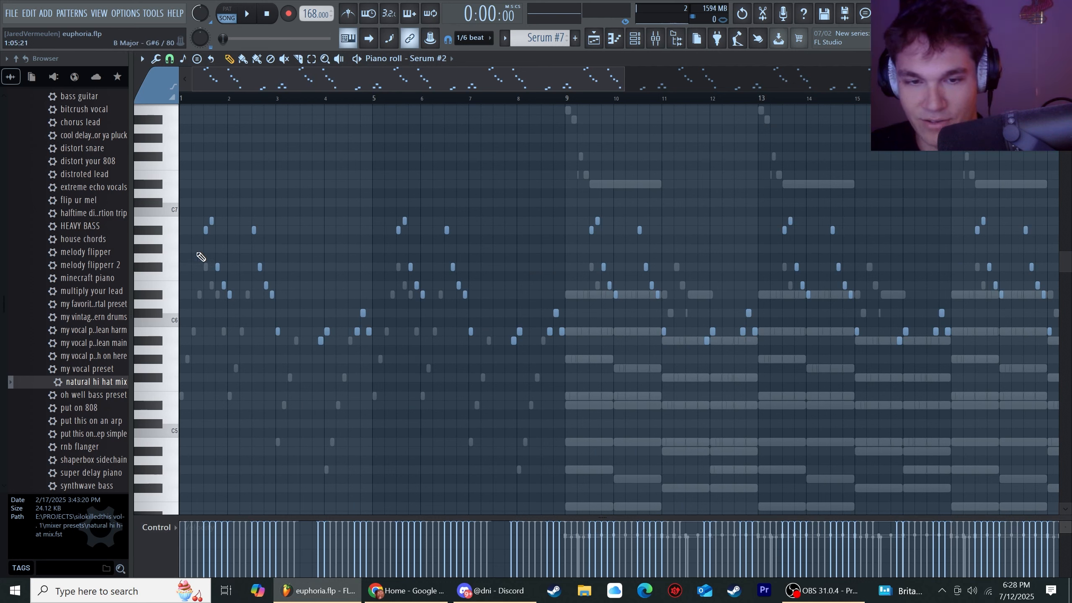
pyautogui.press('space')
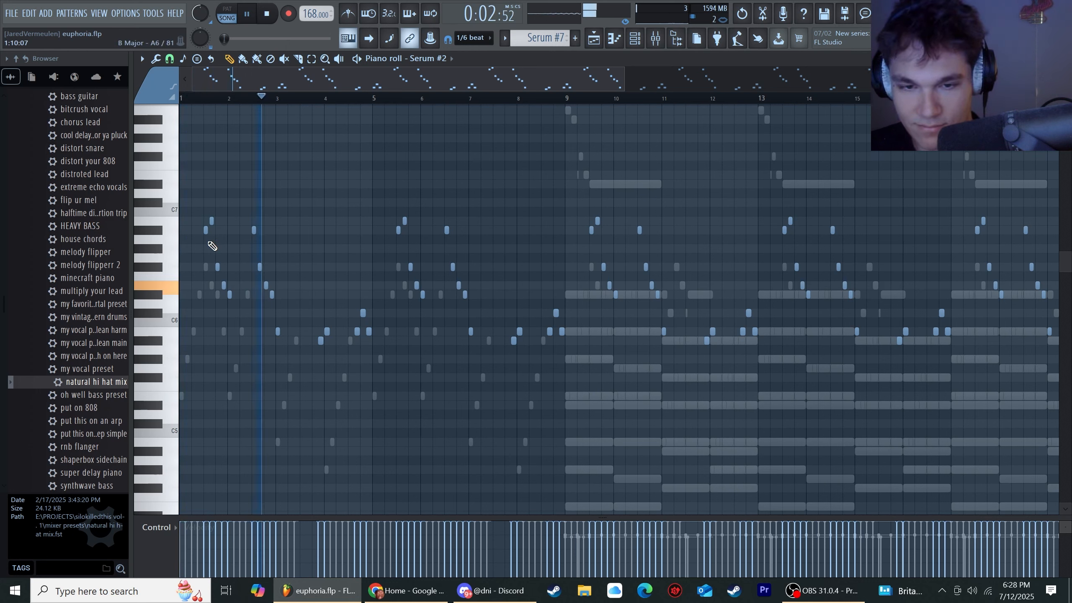
pyautogui.press('space')
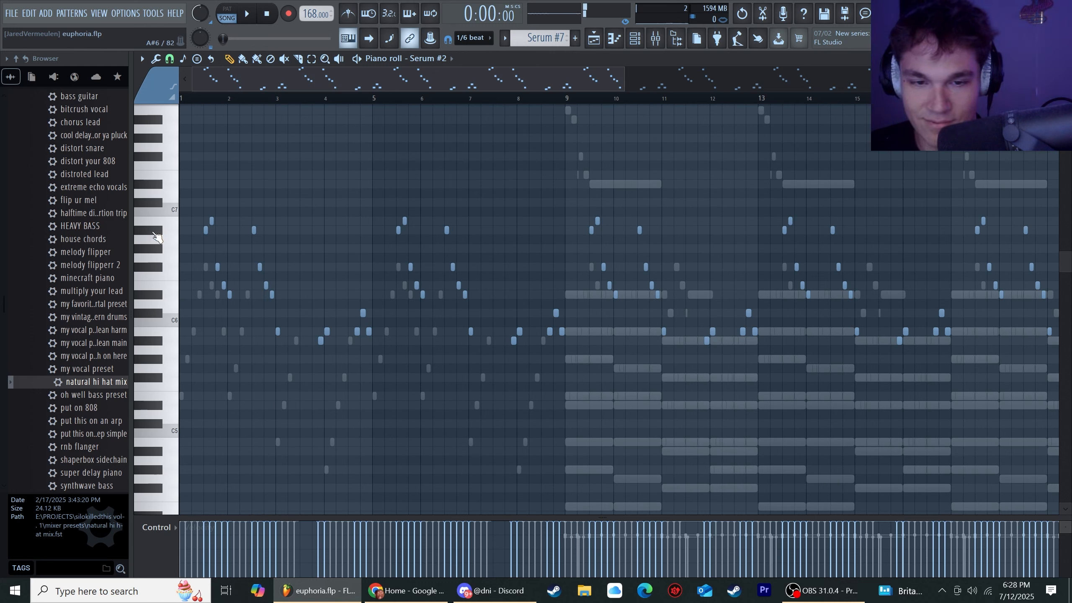
pyautogui.click(165, 271)
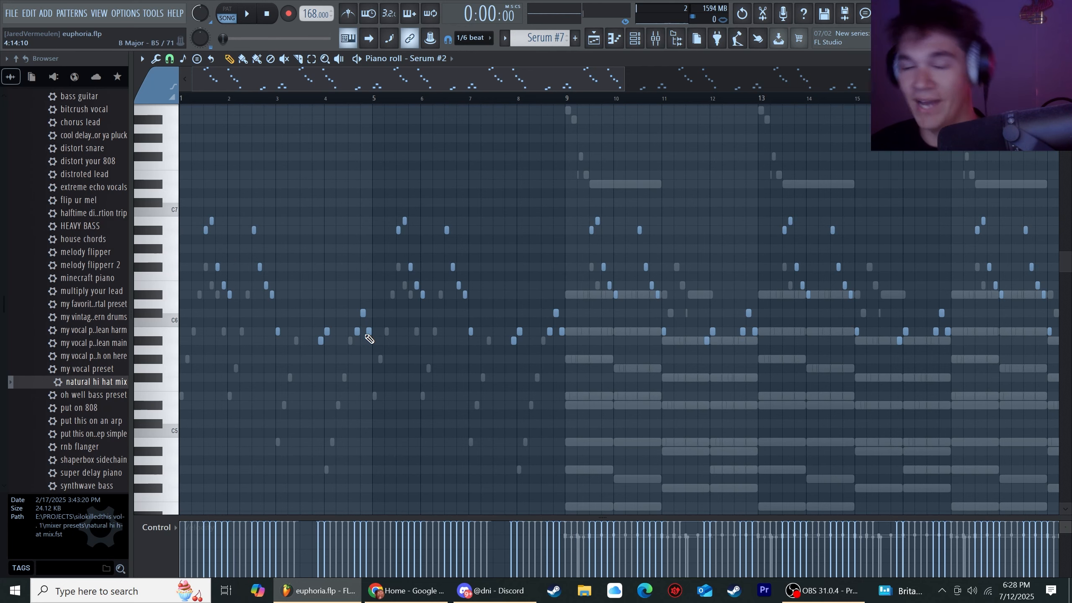
# Step: Solo the Serum channel and play back its melody from the piano roll
pyautogui.press('Escape')
pyautogui.rightClick(269, 119)
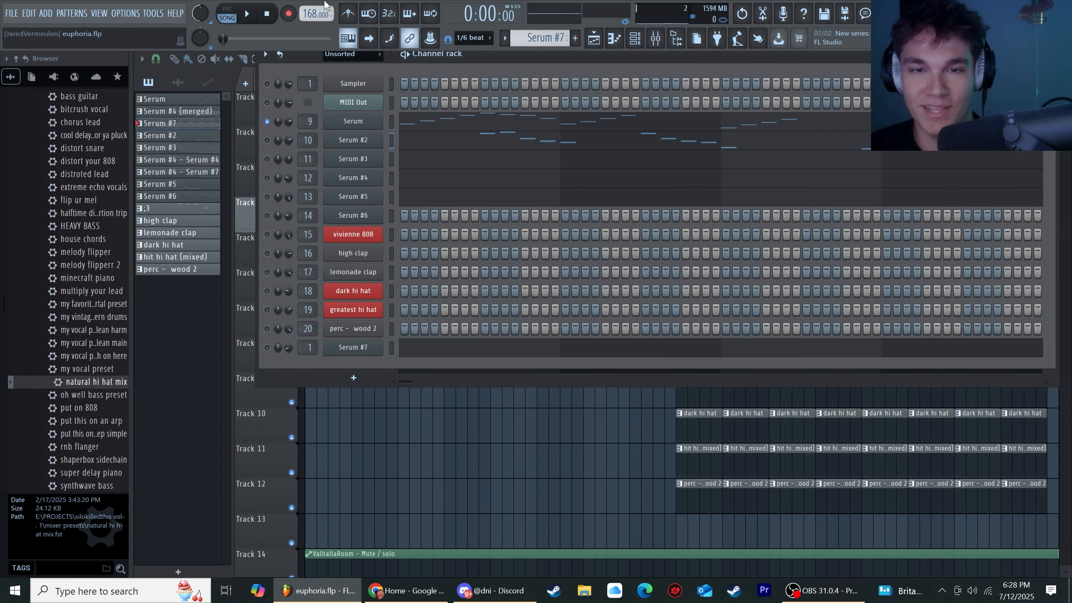
pyautogui.click(469, 122)
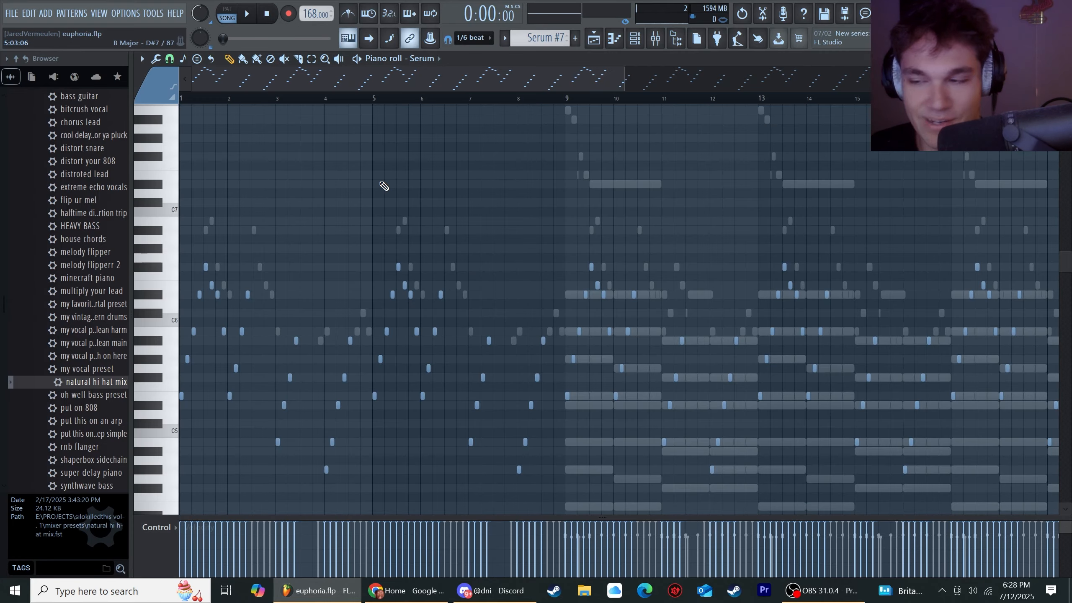
pyautogui.press('space')
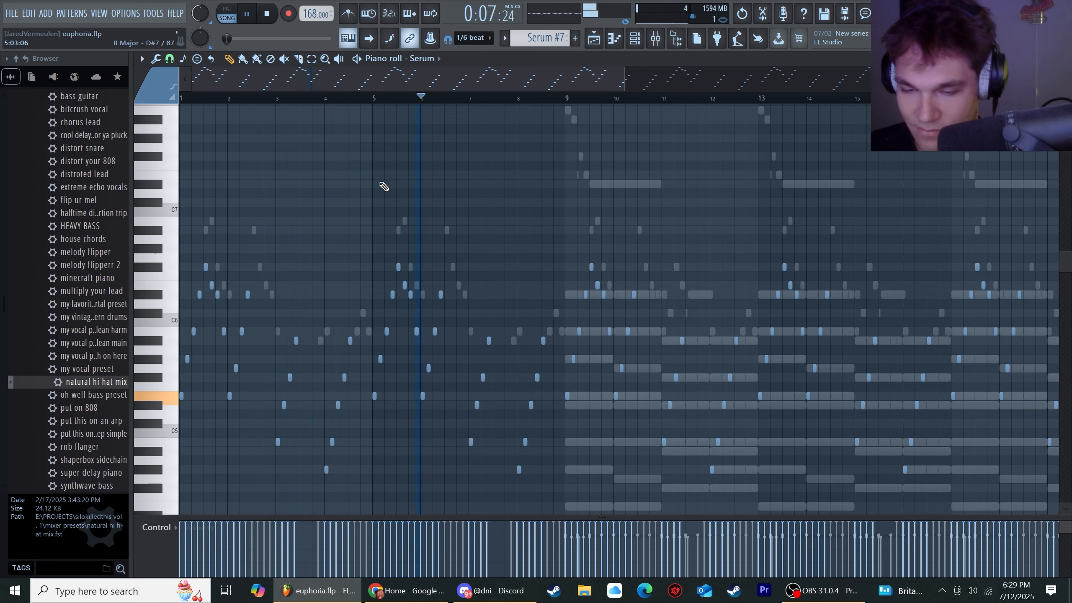
pyautogui.press('space')
# Step: Unsolo the Serum channel and view the Serum #2 counter-melody in the piano roll
pyautogui.press('F7')
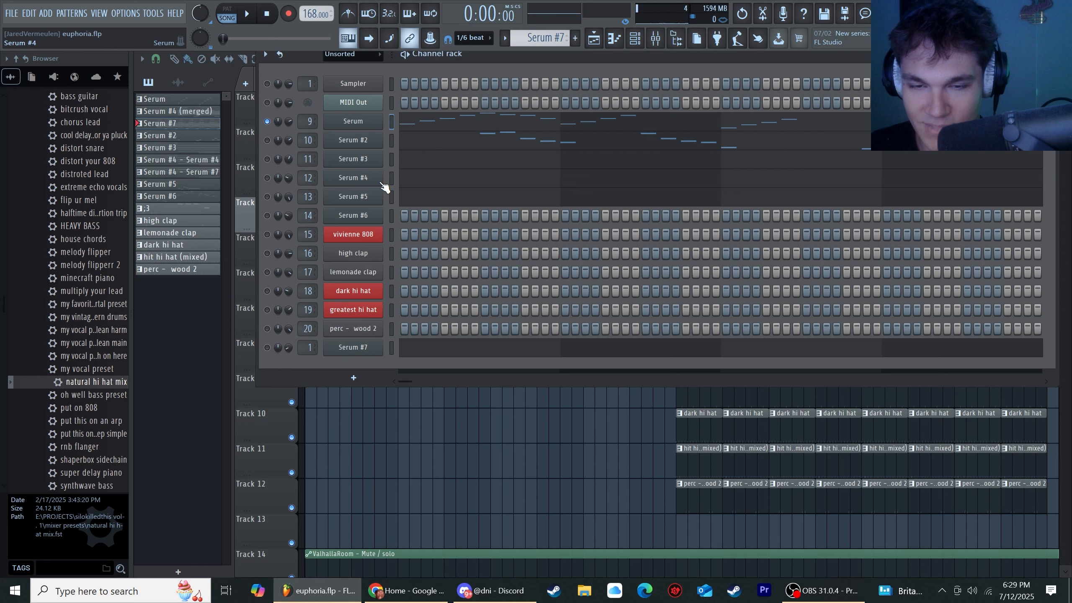
pyautogui.rightClick(267, 121)
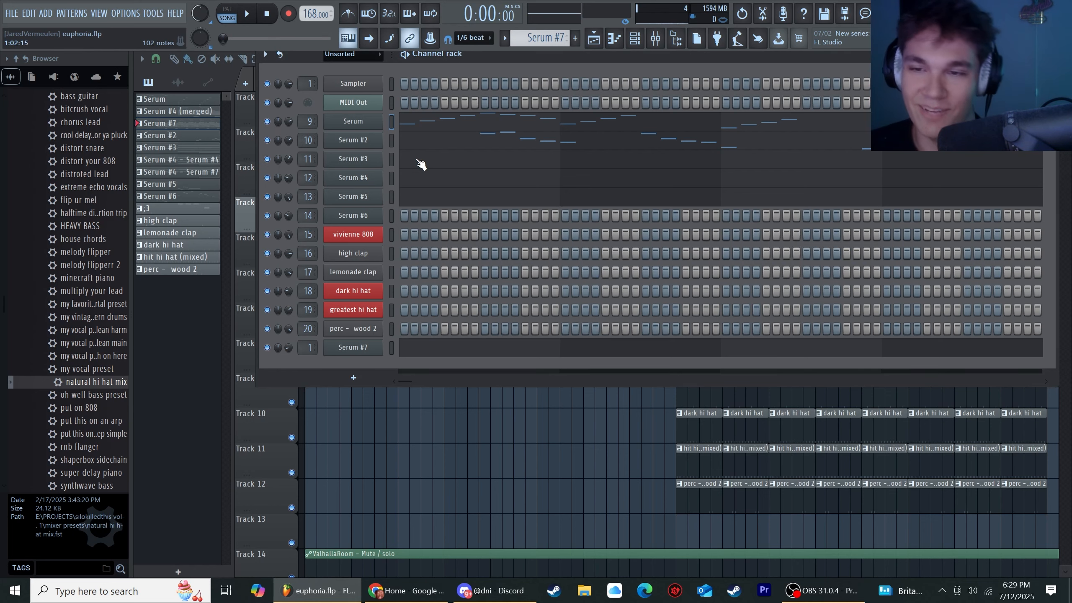
pyautogui.click(425, 147)
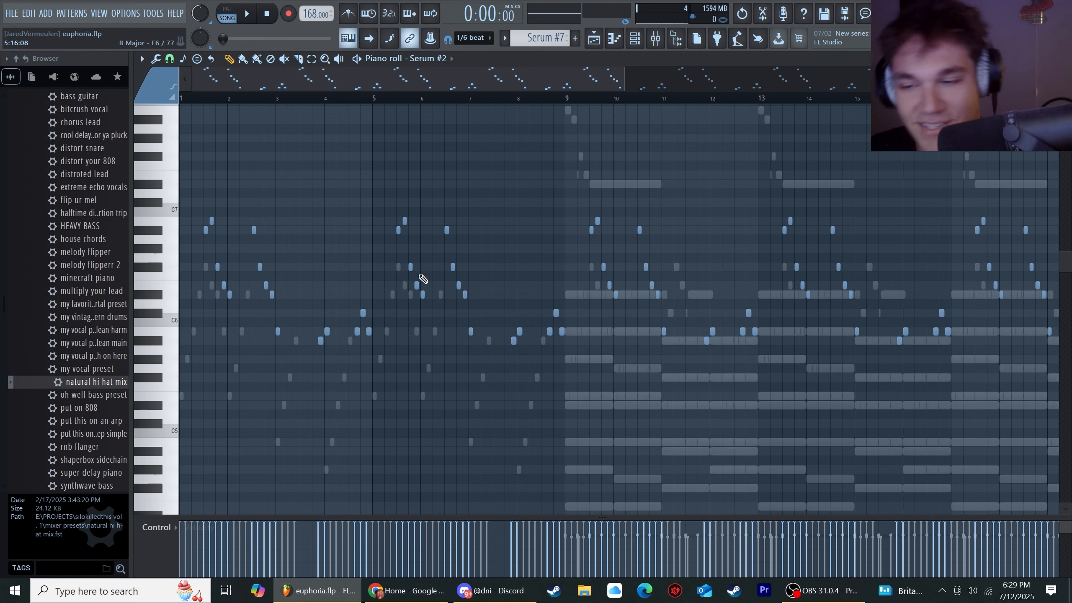
pyautogui.press('F7')
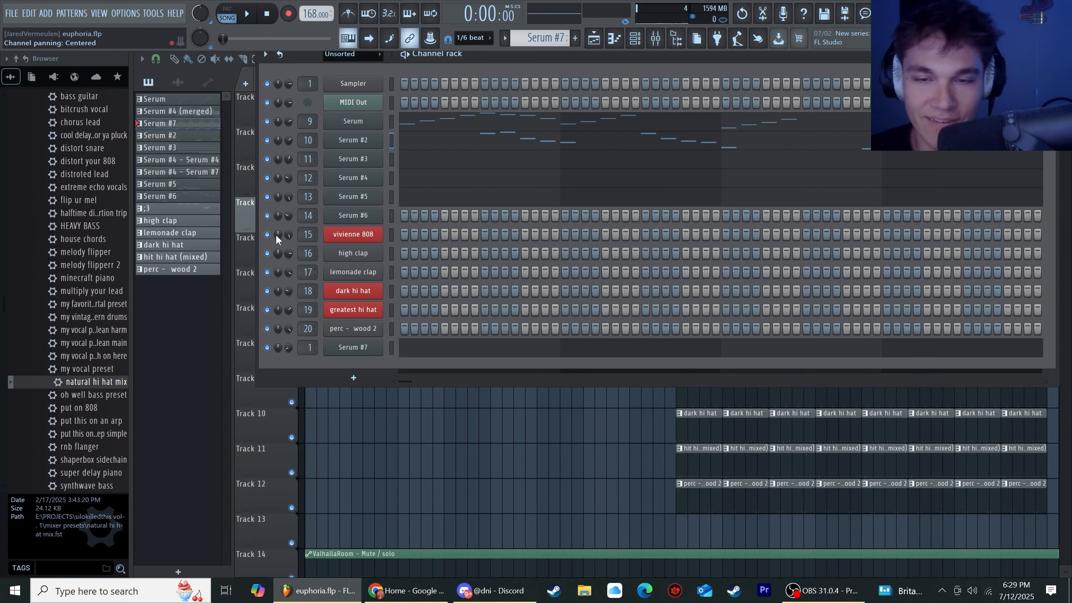
# Step: Examine the Serum #3 patch, including oscillator A's unison detune, the effects page and the envelope's release
pyautogui.click(366, 167)
pyautogui.click(367, 167)
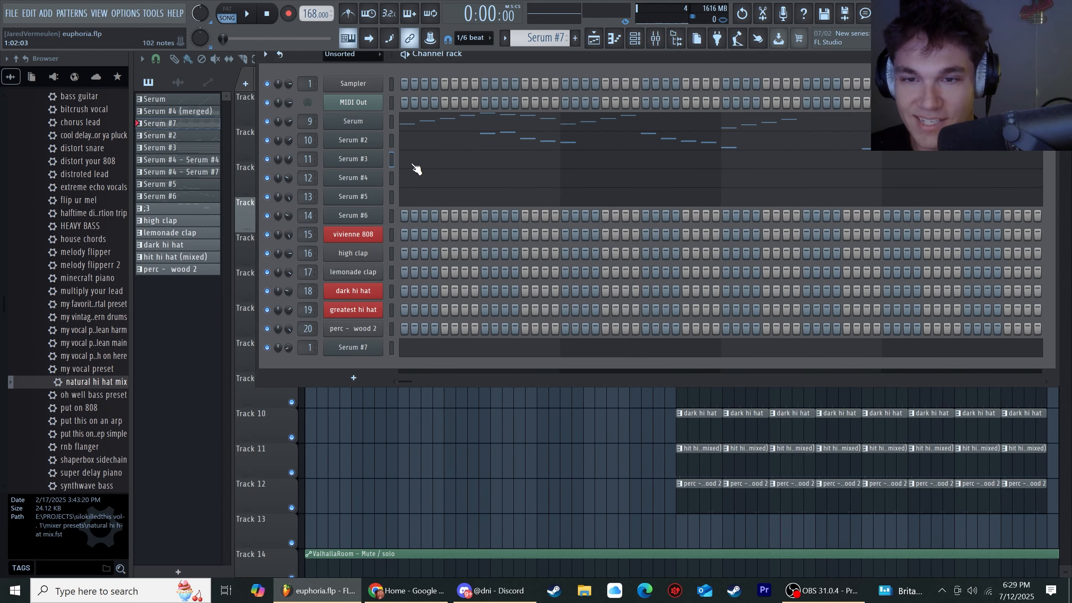
pyautogui.click(355, 161)
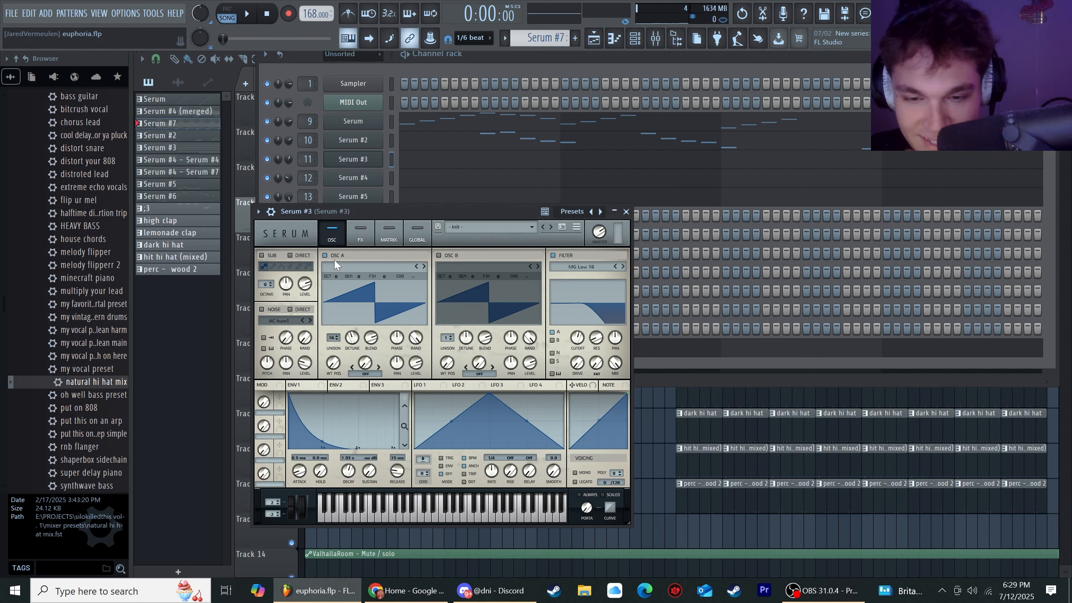
pyautogui.click(353, 336)
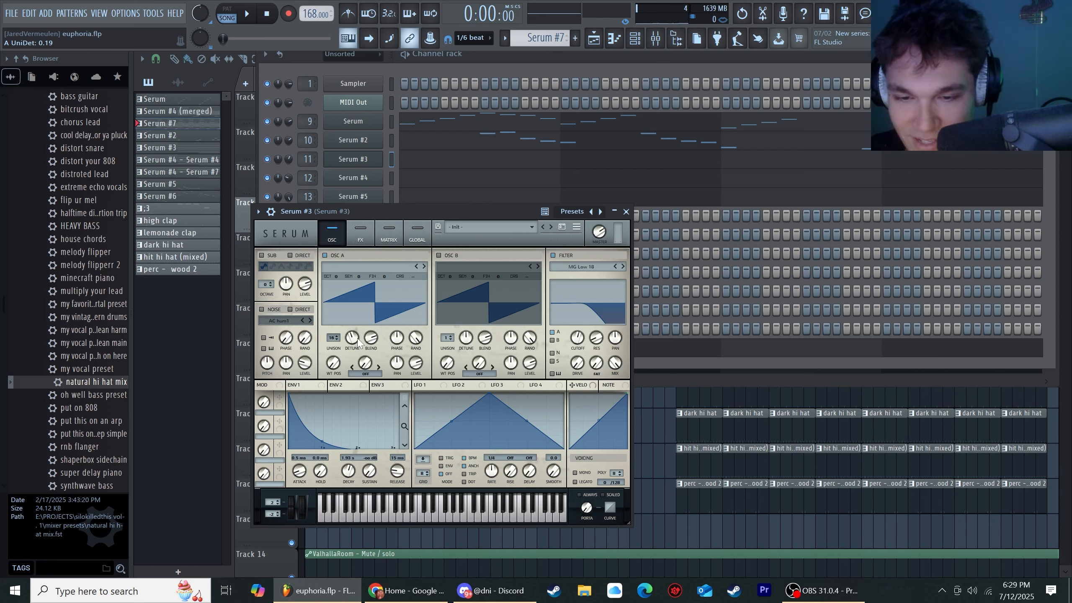
pyautogui.click(361, 235)
pyautogui.click(337, 237)
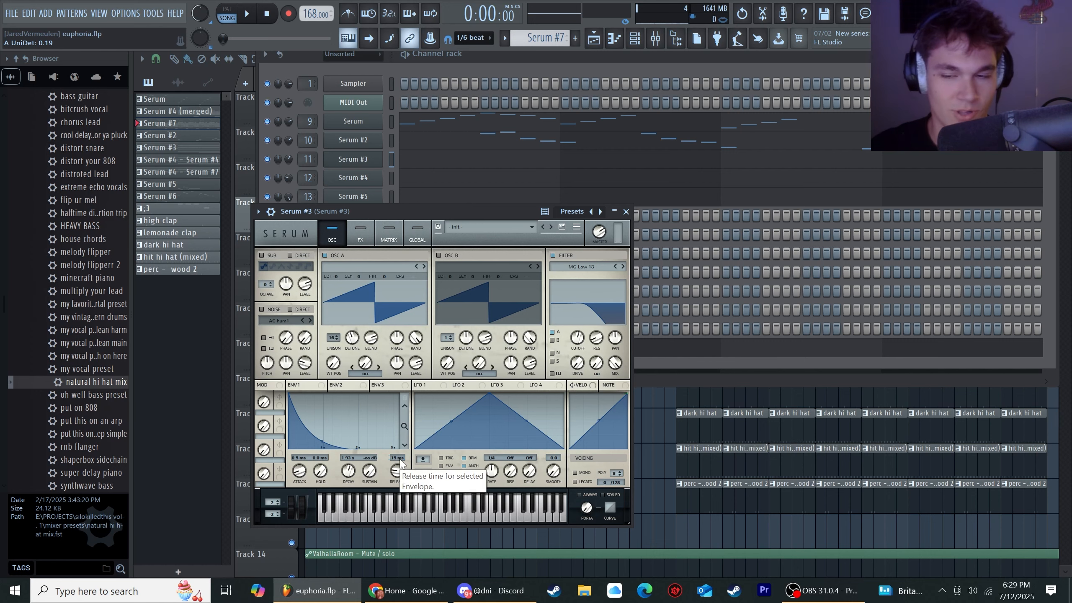
pyautogui.press('Escape')
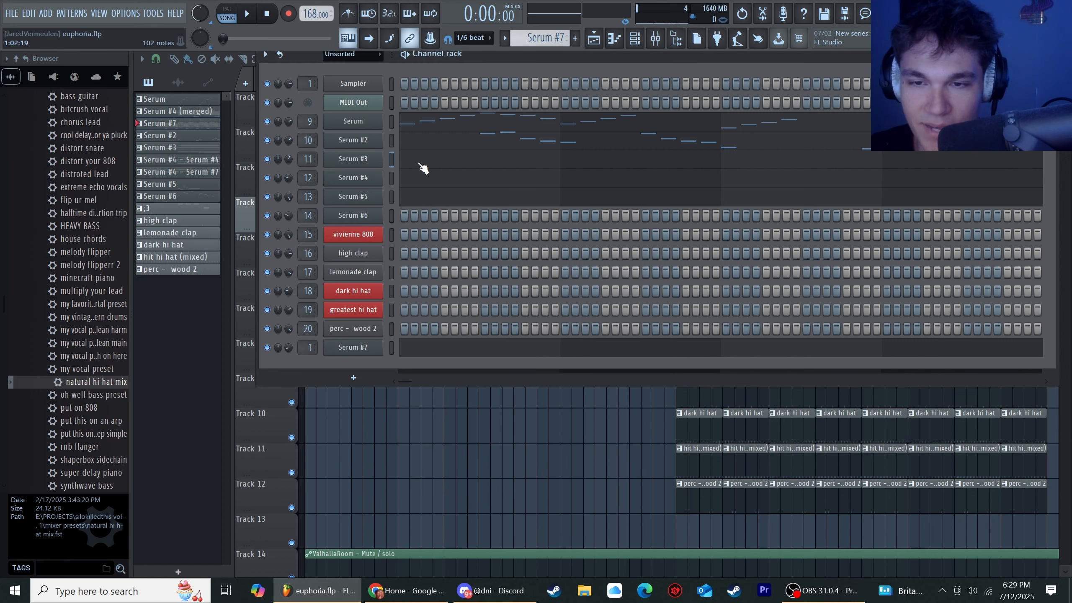
# Step: Solo the Serum #3 channel, play from bar 9 and follow its chords in the piano roll
pyautogui.press('Escape')
pyautogui.click(404, 90)
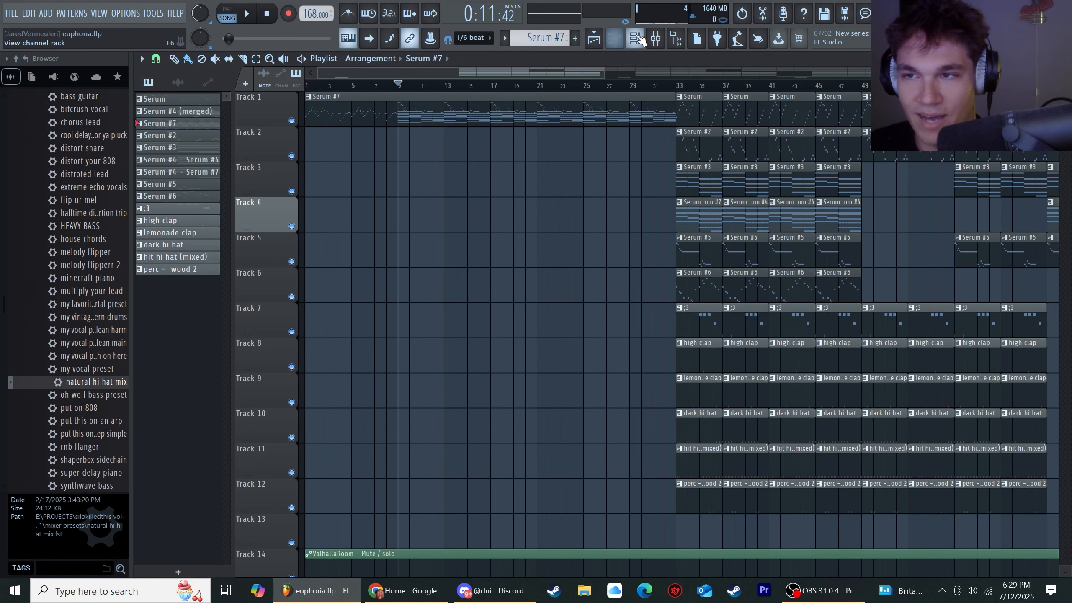
pyautogui.press('F6')
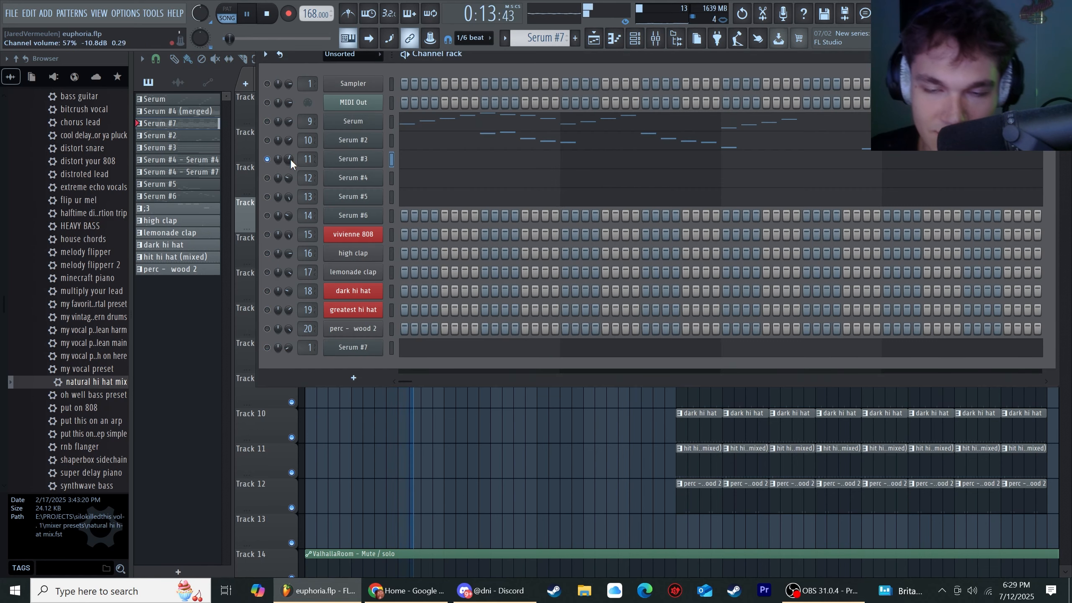
pyautogui.click(416, 165)
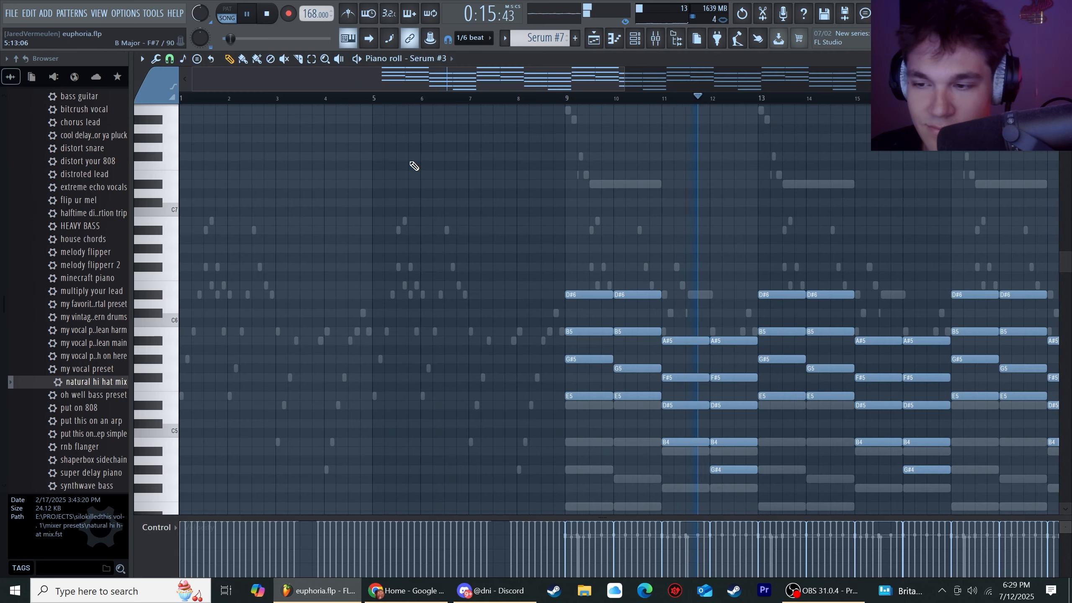
pyautogui.moveTo(441, 85); pyautogui.dragTo(581, 80)
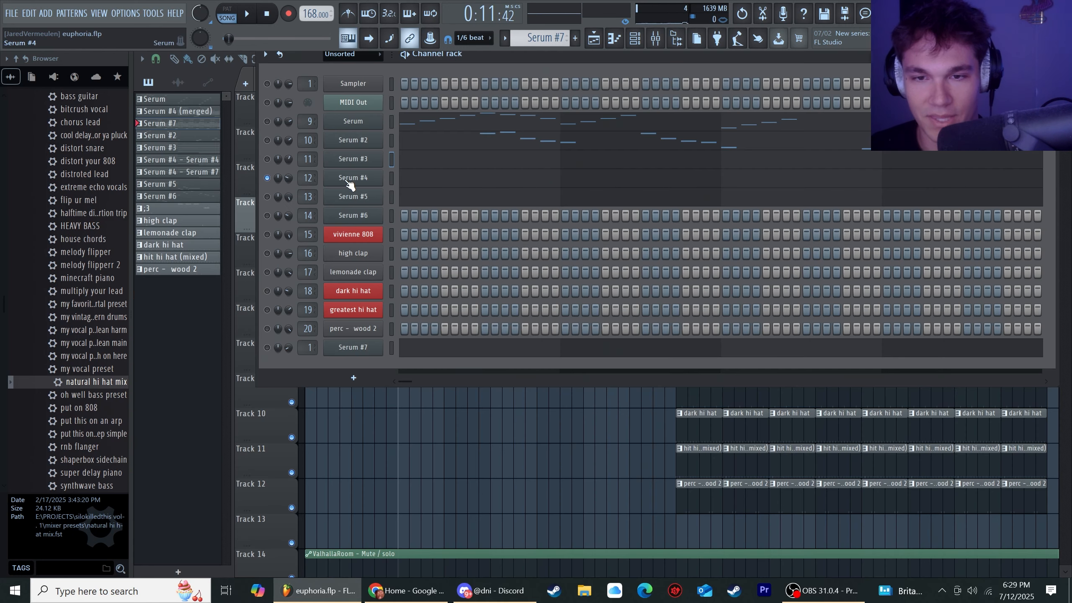
# Step: Examine the Serum #4 patch, including oscillator A's unison detune, the envelope and the effects page
pyautogui.click(346, 180)
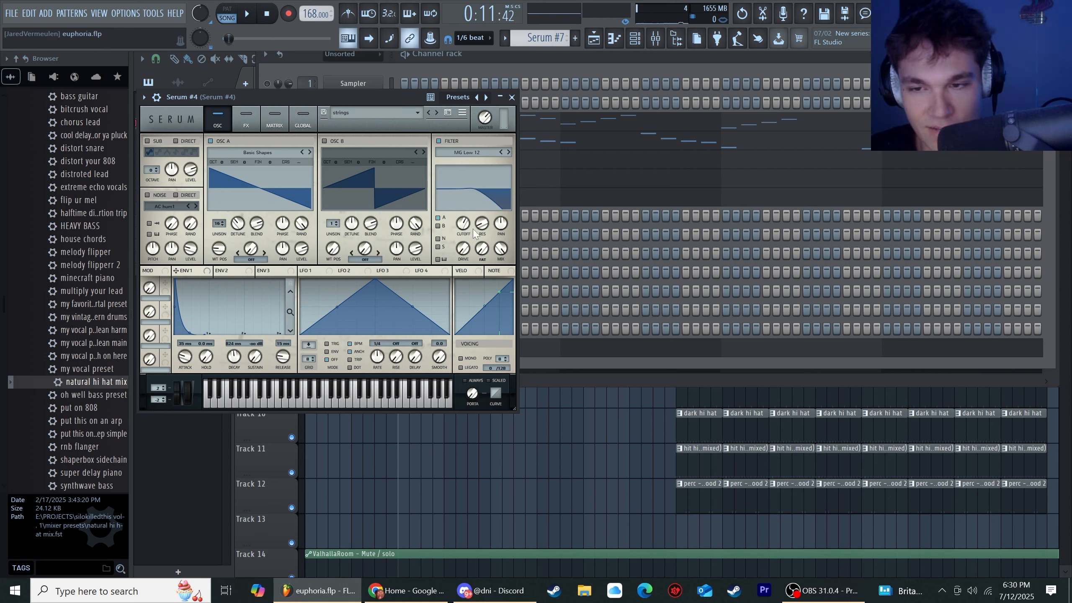
pyautogui.moveTo(236, 226)
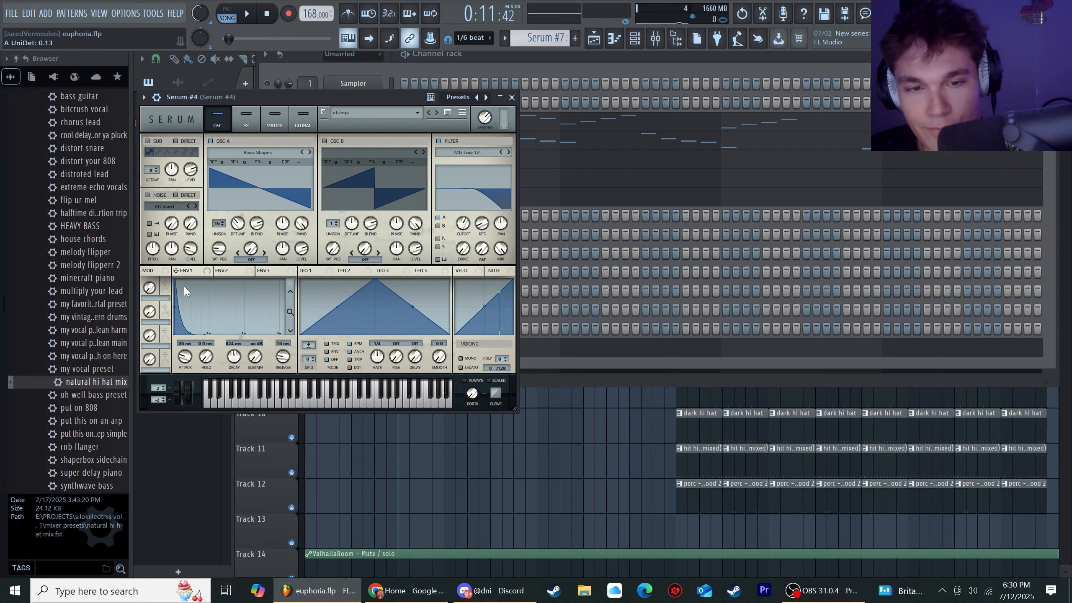
pyautogui.click(247, 120)
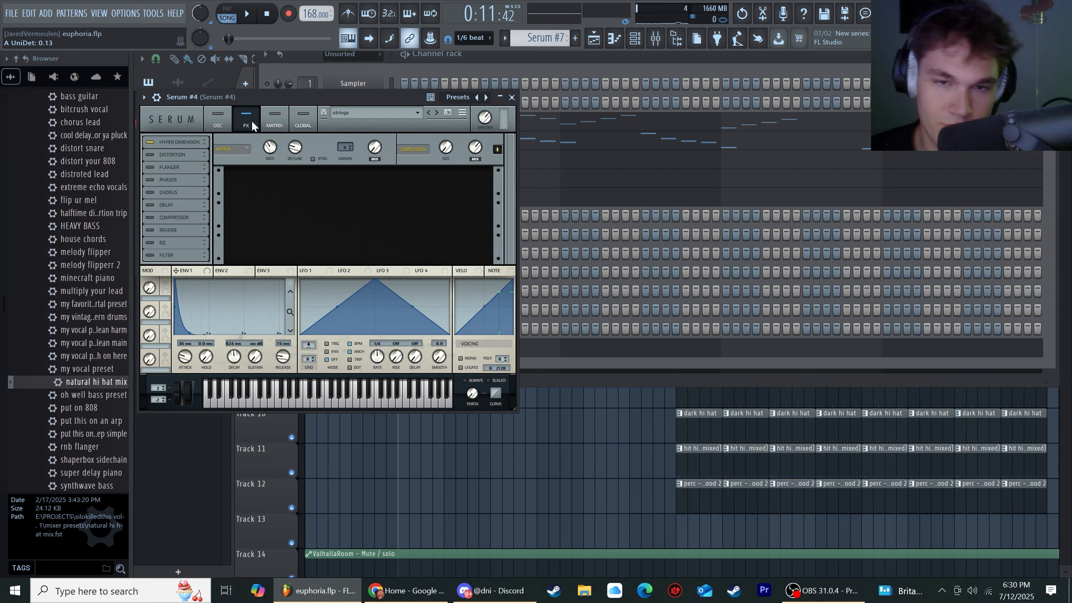
pyautogui.click(218, 123)
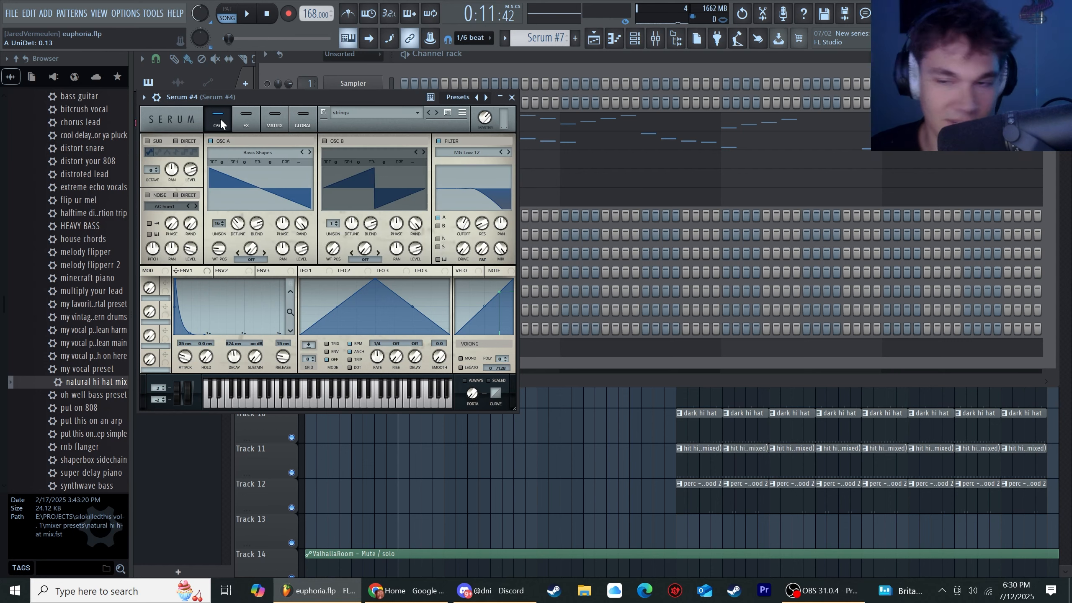
pyautogui.click(246, 120)
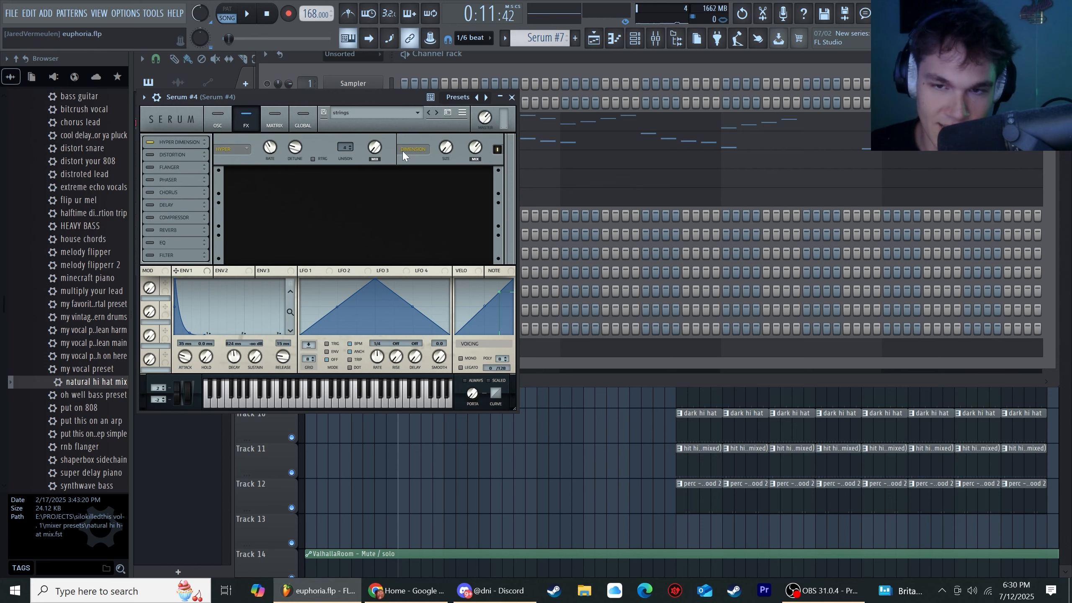
pyautogui.click(512, 98)
# Step: Open the Serum #4 notes in the piano roll and audition the repeated chords from bar 9 with the channel soloed
pyautogui.press('F6')
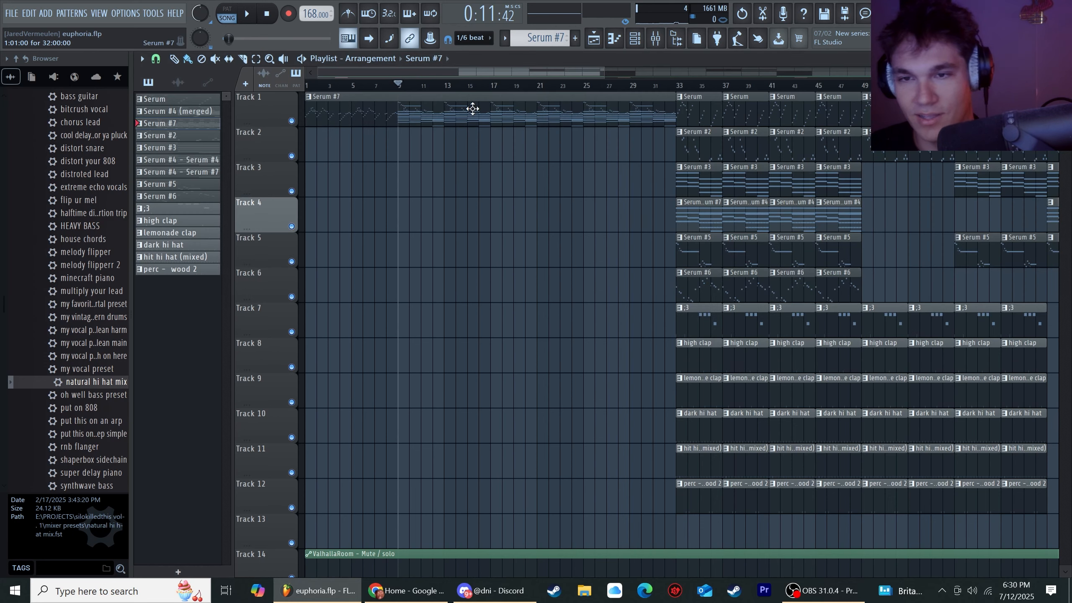
pyautogui.click(634, 39)
pyautogui.click(410, 182)
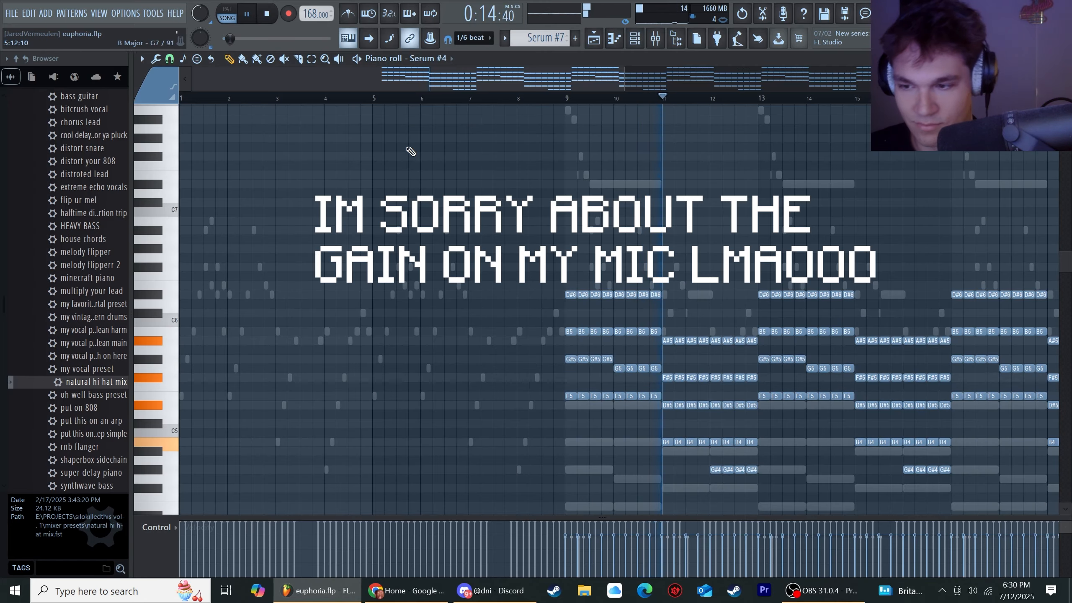
pyautogui.moveTo(369, 78); pyautogui.dragTo(545, 85)
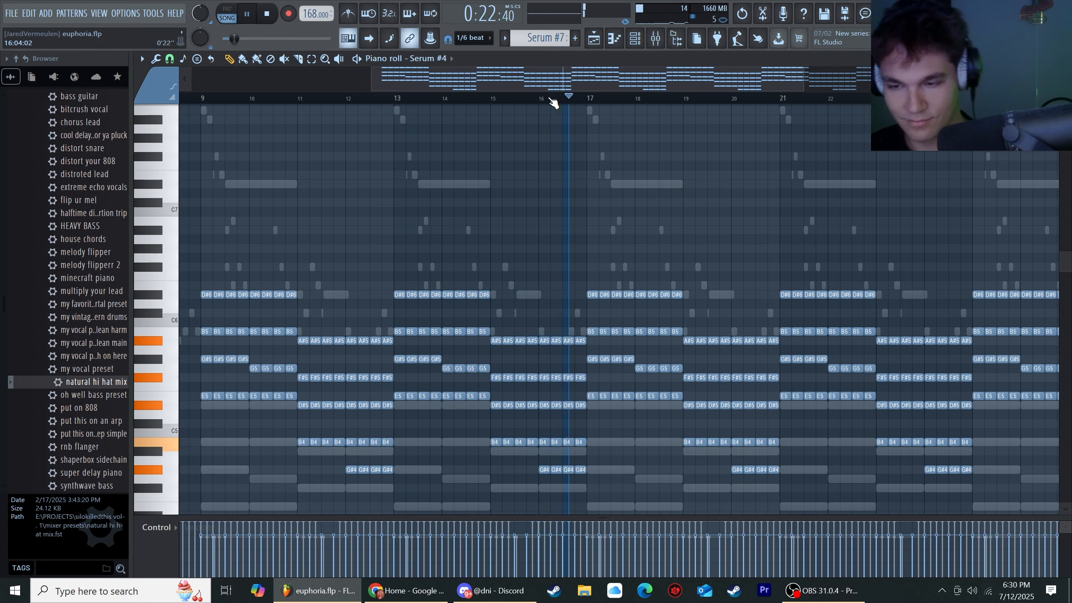
pyautogui.press('space')
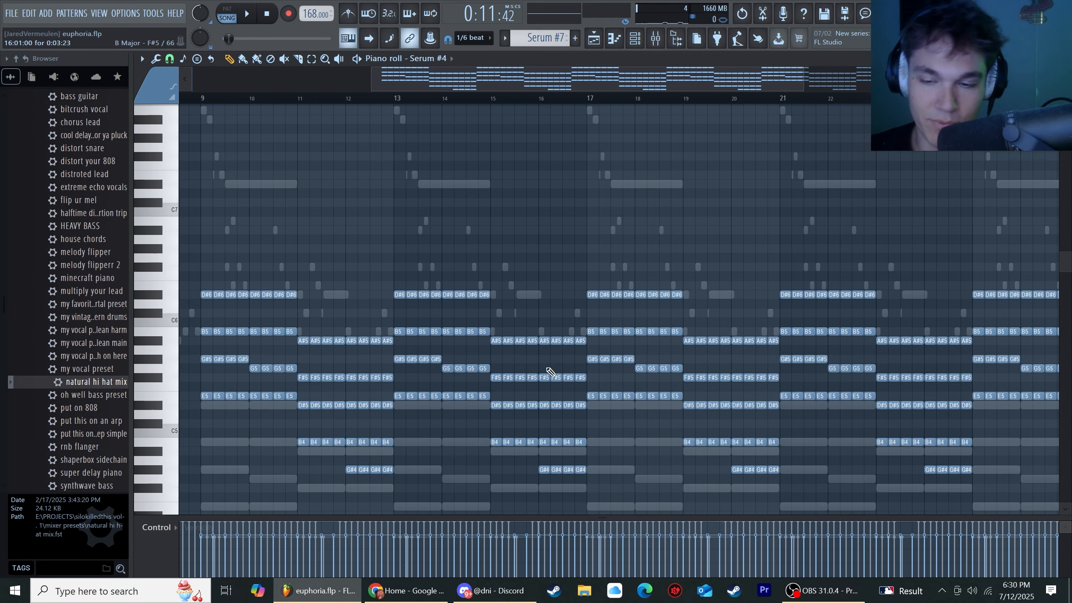
# Step: View the Serum #5 melody notes in the piano roll, including the highest ones from bar 9
pyautogui.press('Escape')
pyautogui.click(345, 174)
pyautogui.press('Escape')
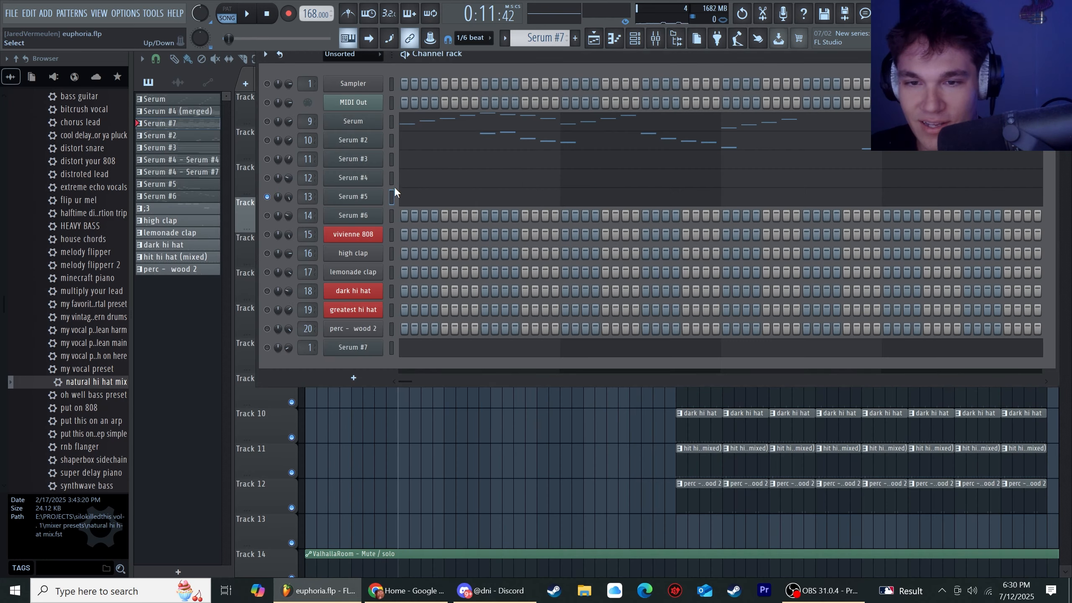
pyautogui.click(411, 196)
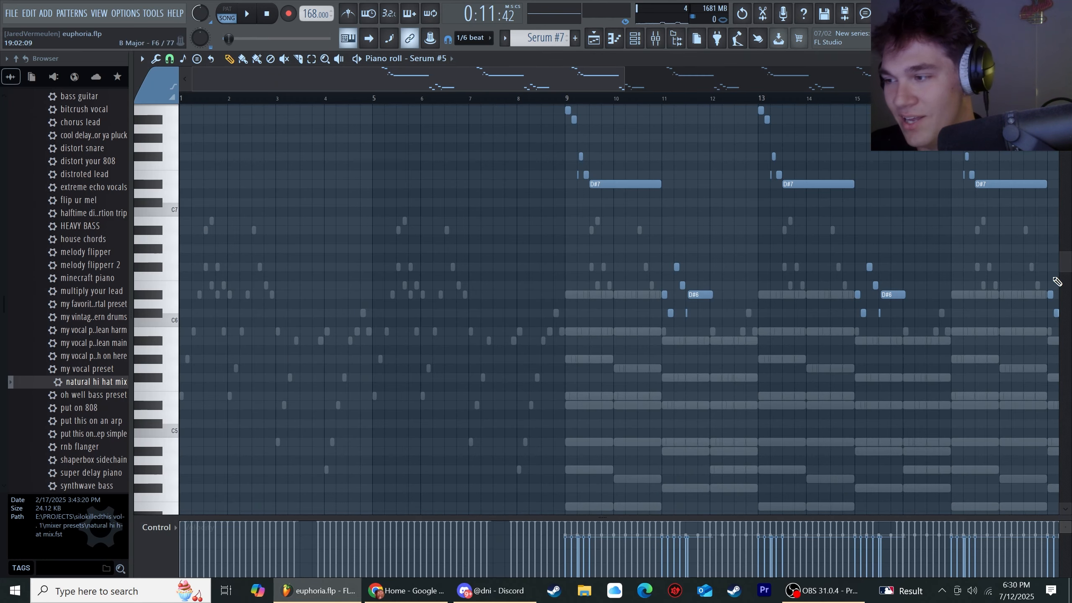
pyautogui.scroll(4, 622, 117)
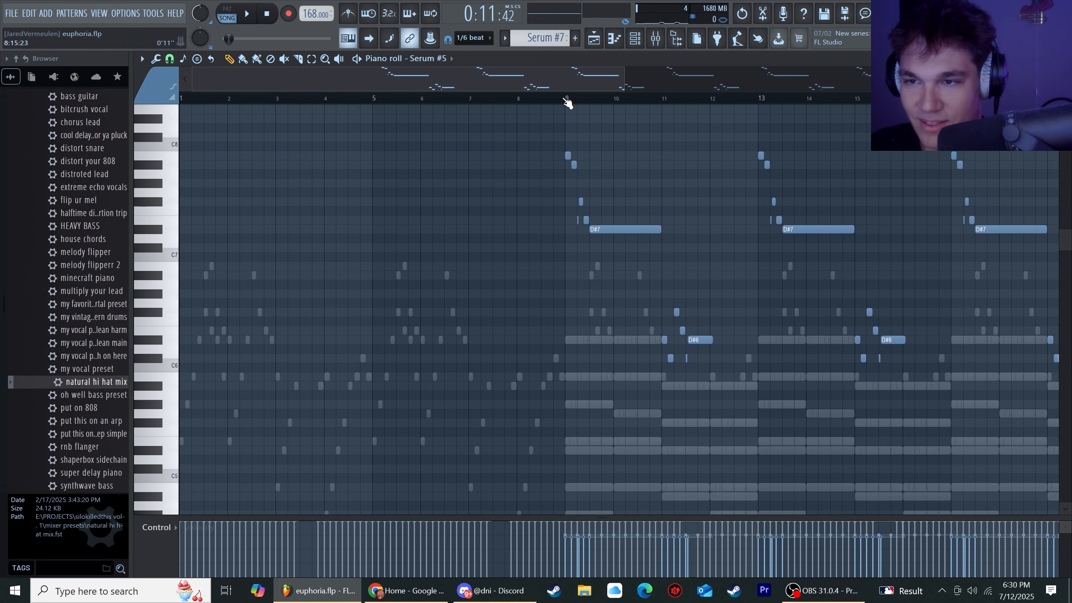
# Step: Examine the Serum #5 patch, comparing its oscillator page with its hyper/dimension and reverb effects
pyautogui.press('Escape')
pyautogui.click(361, 193)
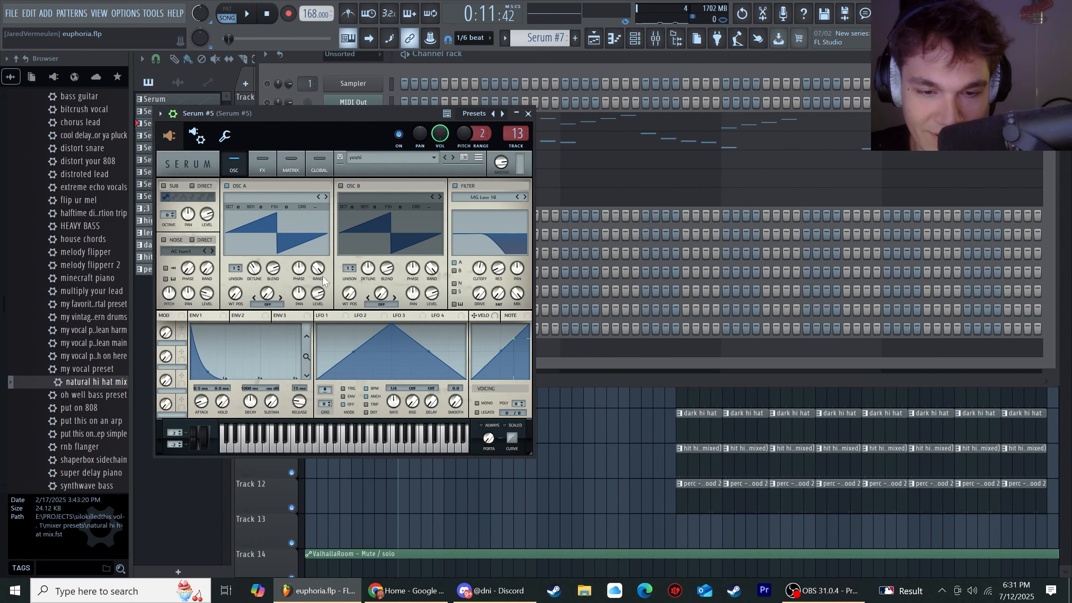
pyautogui.click(271, 160)
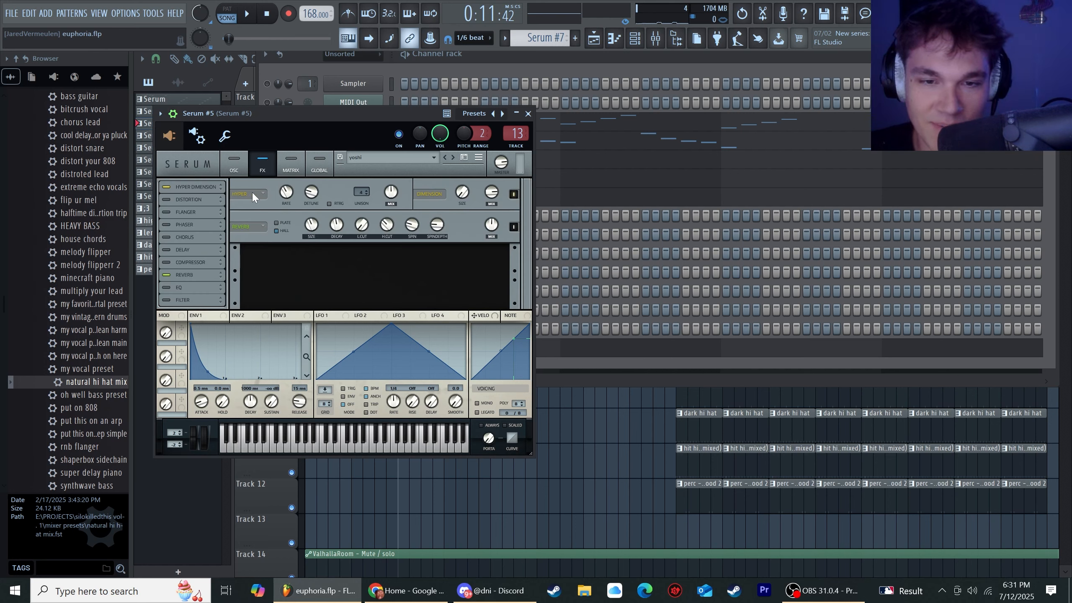
pyautogui.click(245, 167)
pyautogui.click(258, 168)
pyautogui.click(243, 167)
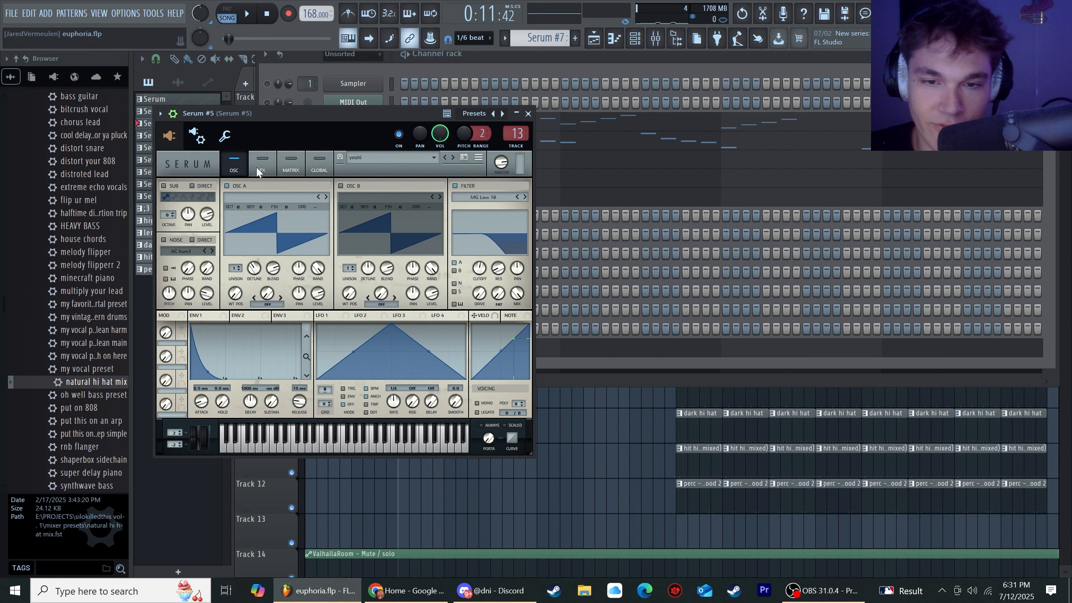
# Step: Reopen the Serum #5 notes in the piano roll and audition the melody from bar 9
pyautogui.press('Escape')
pyautogui.click(425, 194)
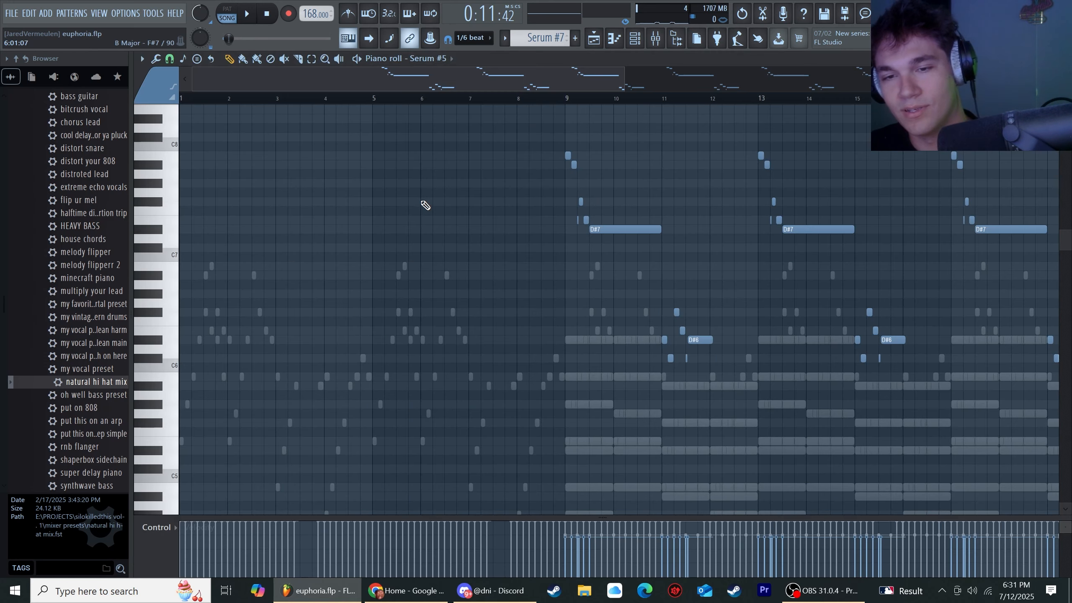
pyautogui.press('space')
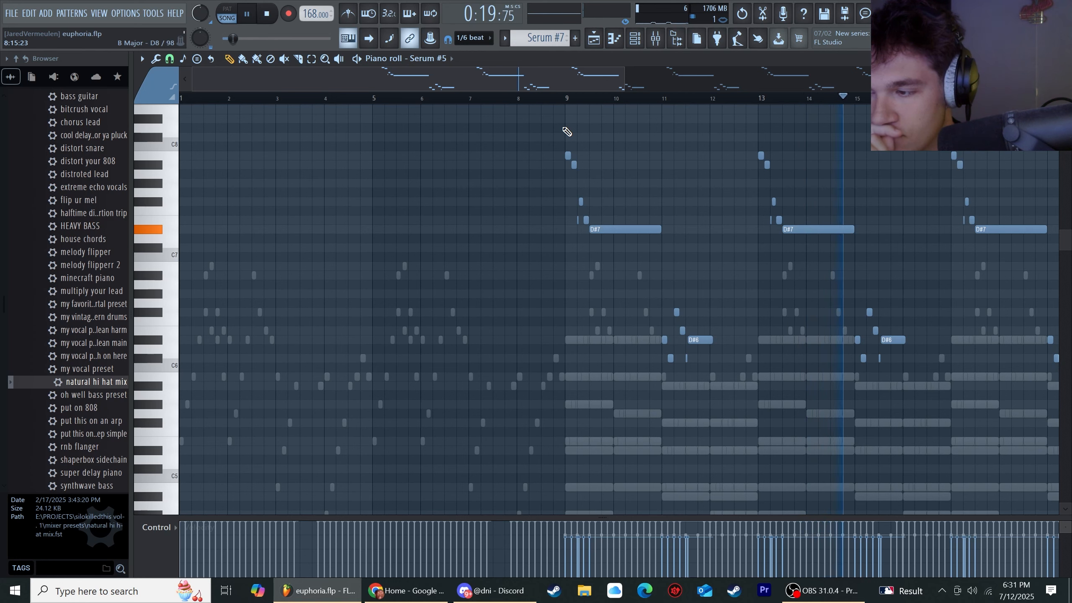
pyautogui.press('space')
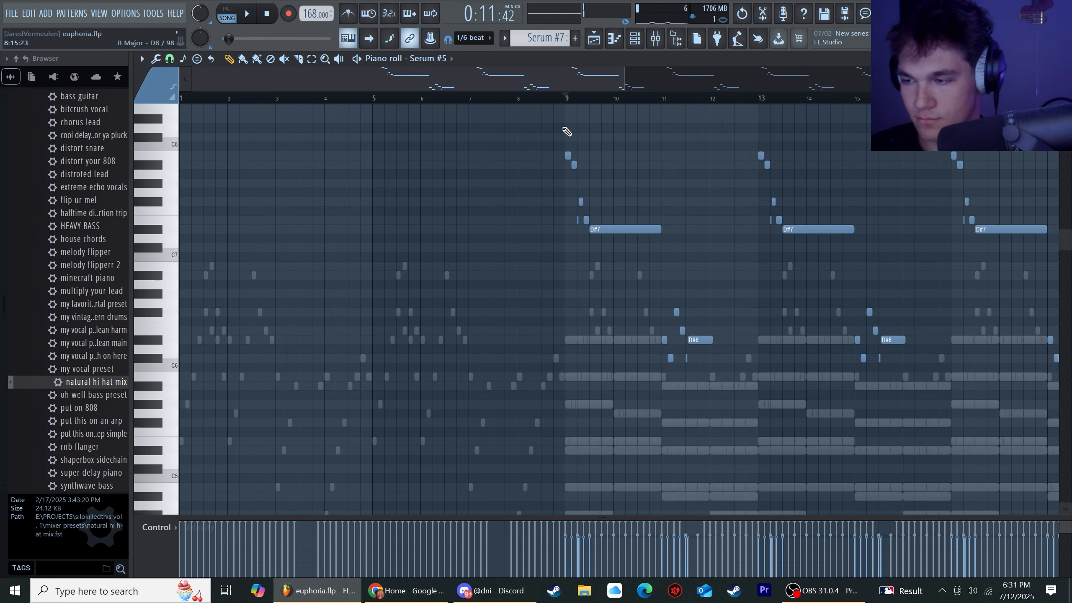
# Step: Examine the Serum #6 patch, including its oscillators, envelope release, and delay and reverb effects
pyautogui.press('F6')
pyautogui.press('F7')
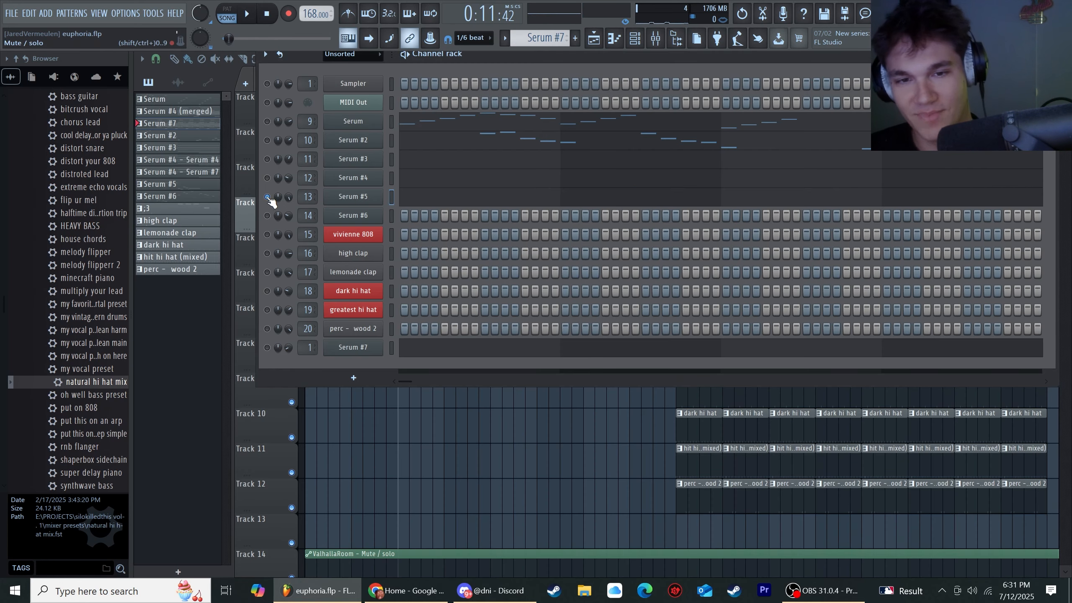
pyautogui.click(366, 219)
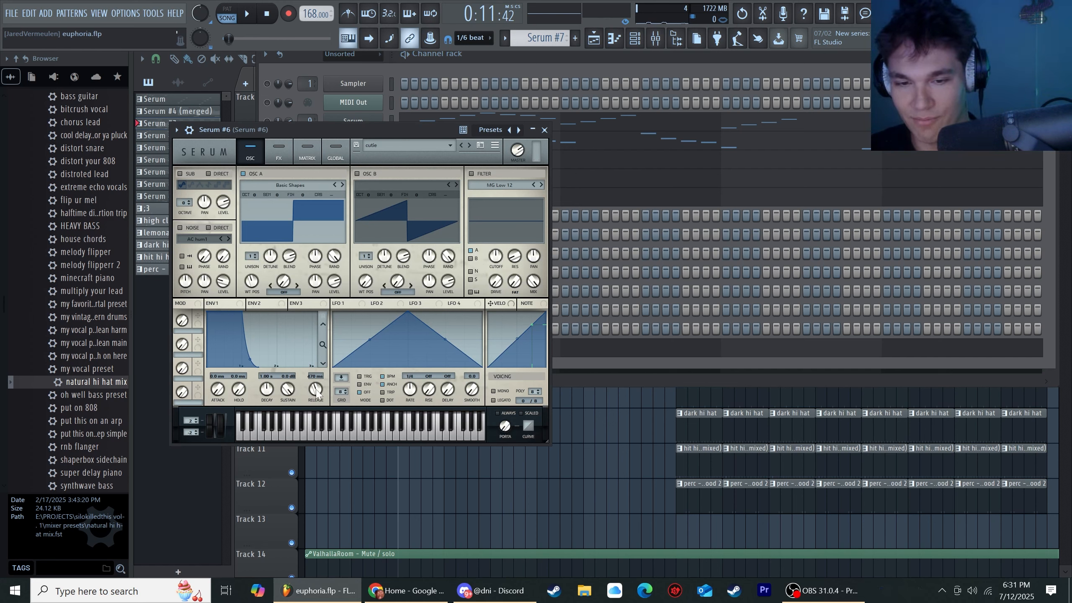
pyautogui.click(280, 163)
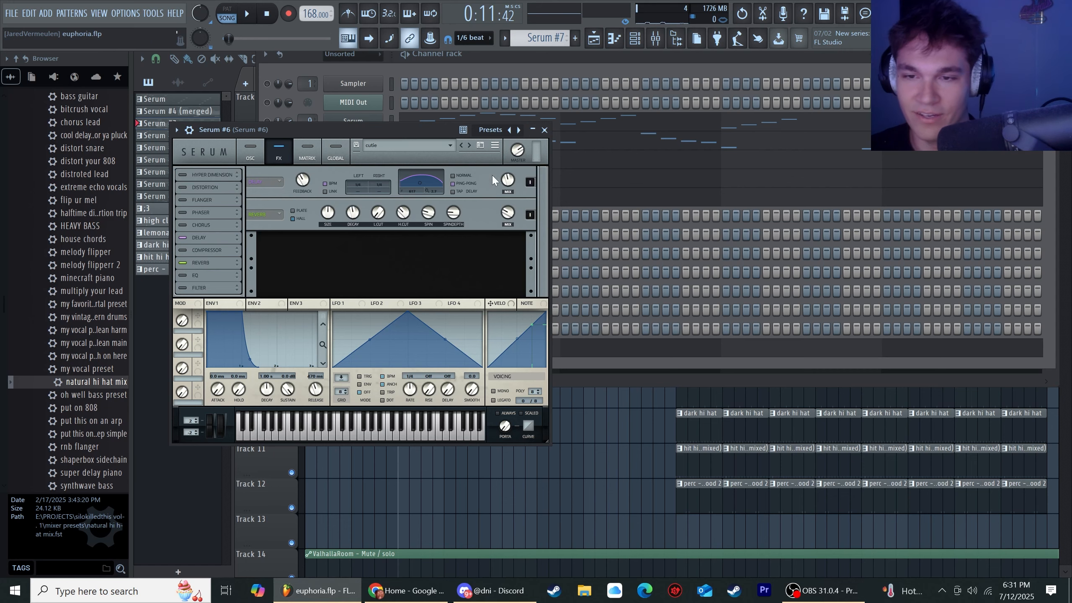
# Step: Play the arrangement from bar 33 with Serum #6 soloed and follow its pattern in the piano roll
pyautogui.press('F5')
pyautogui.click(678, 87)
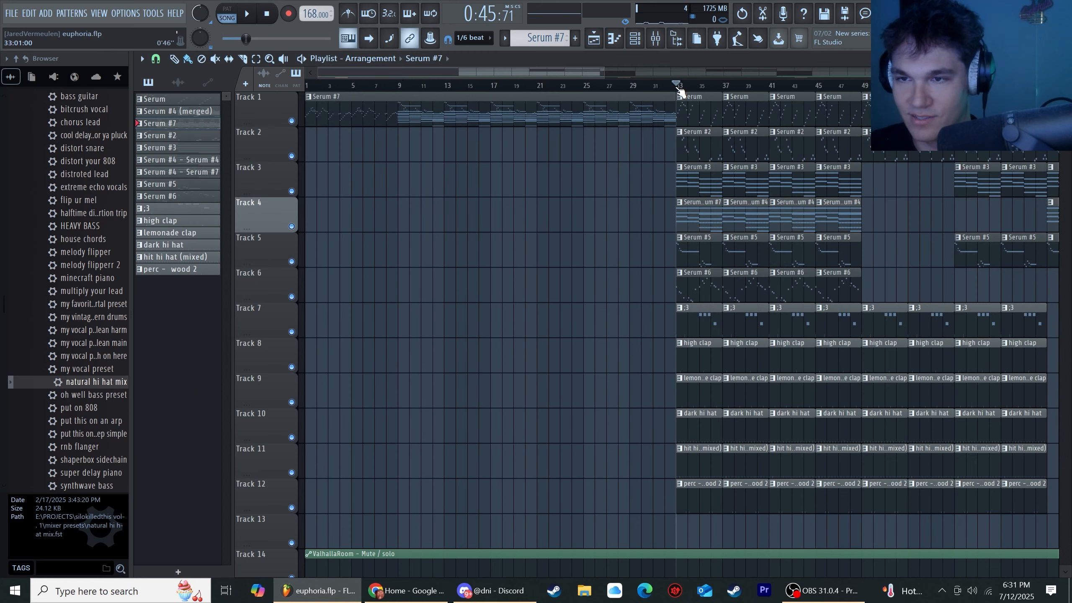
pyautogui.press('space')
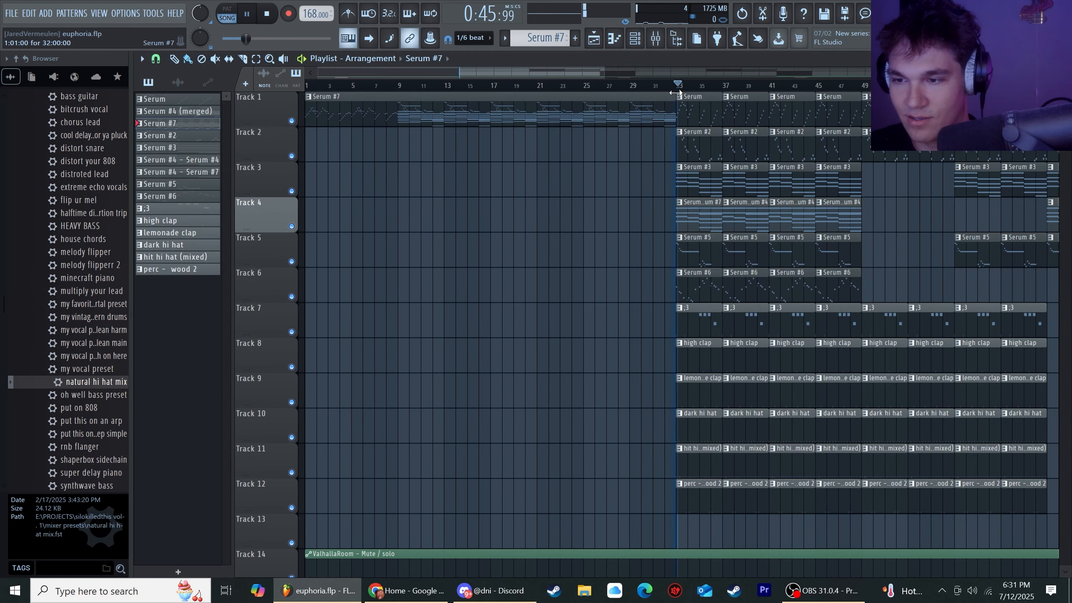
pyautogui.doubleClick(742, 286)
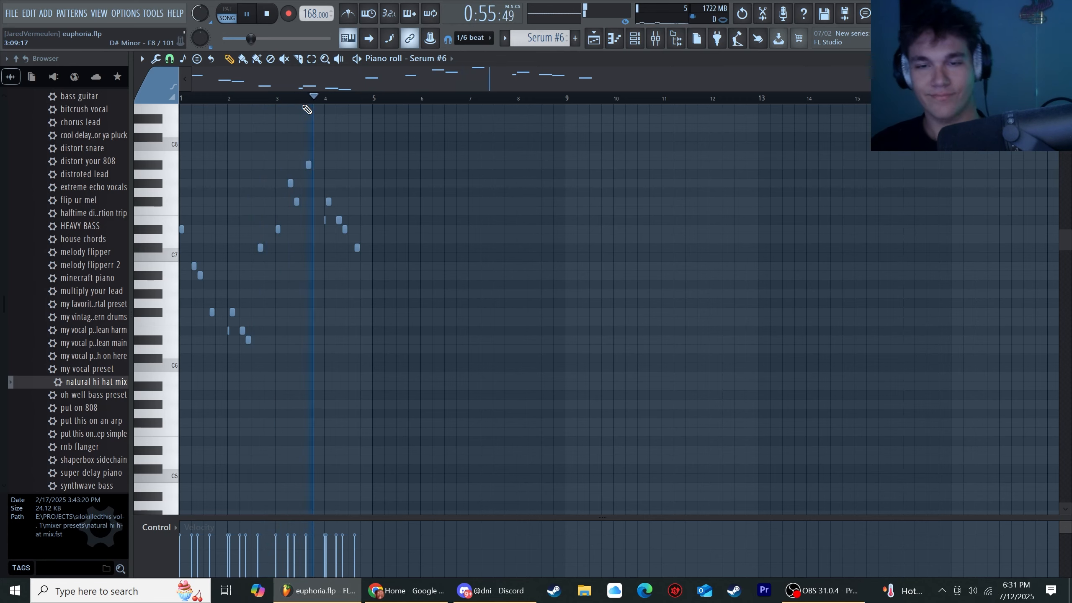
pyautogui.press('space')
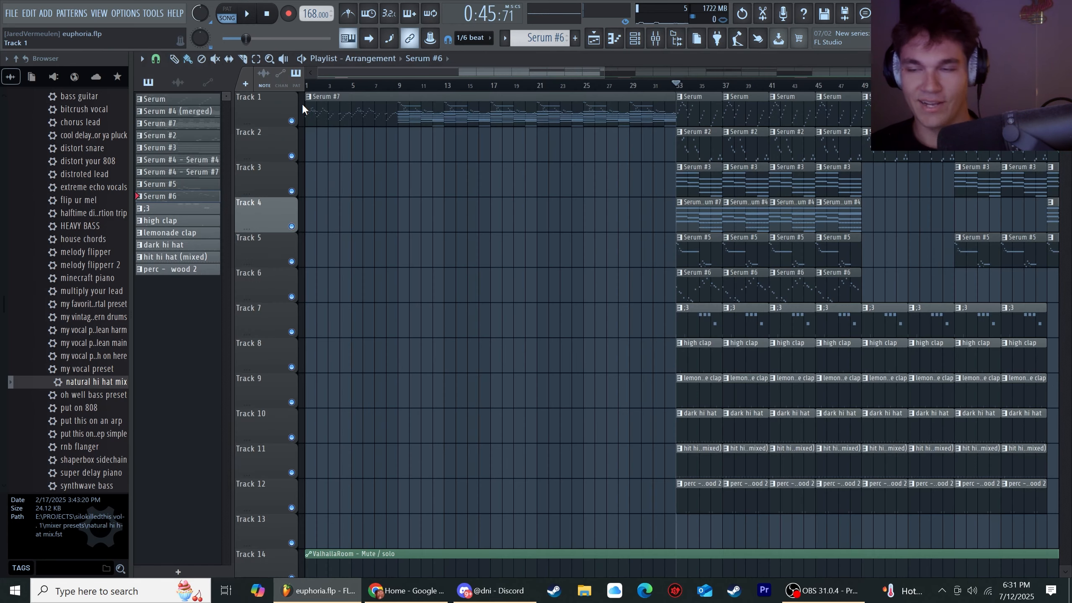
# Step: Unsolo the Serum #6 channel and return to the playlist
pyautogui.press('F5')
pyautogui.click(636, 44)
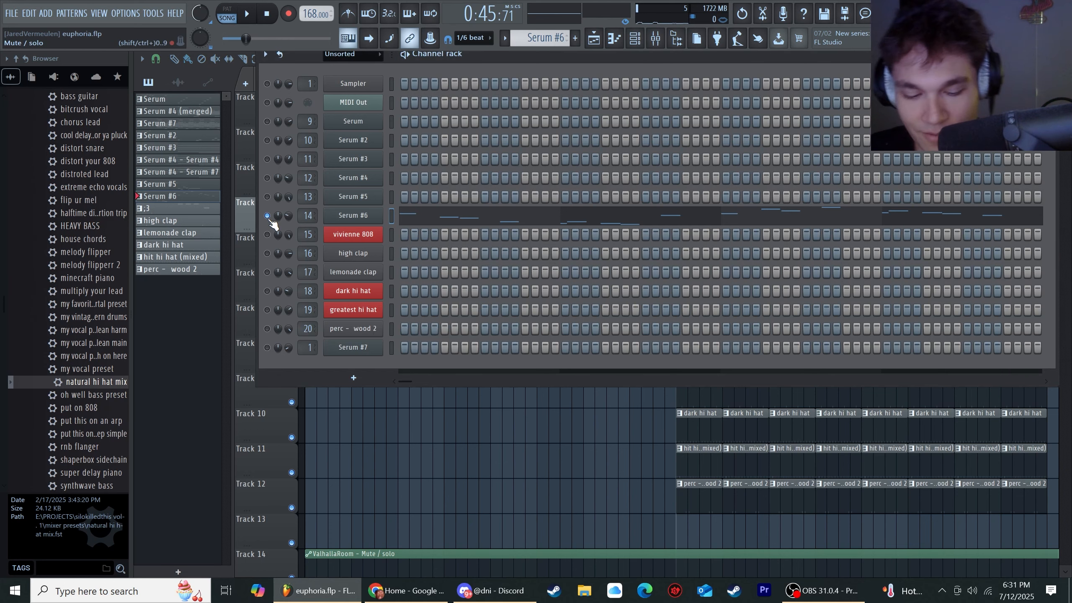
pyautogui.press('F6')
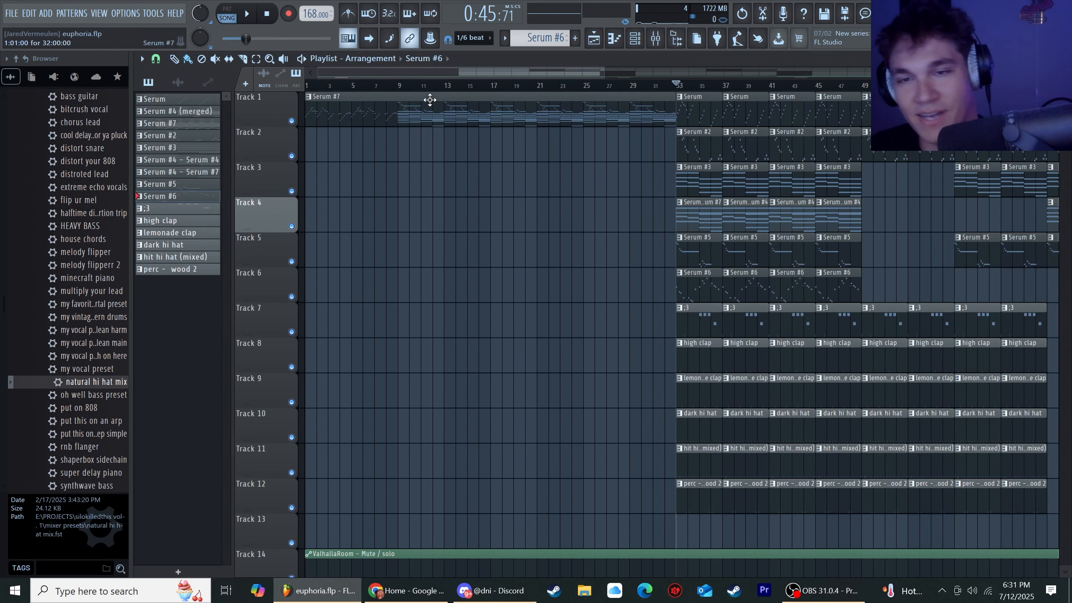
# Step: Play all melody layers together from bar 33 with playlist tracks 7 to 13 muted and the ValhallaRoom track enabled
pyautogui.press('space')
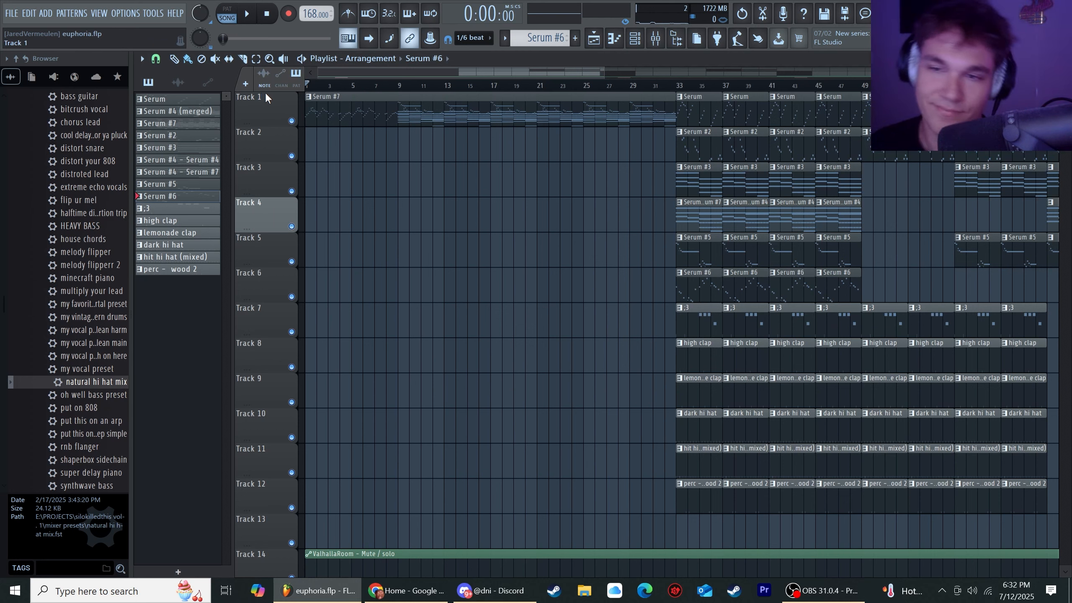
pyautogui.click(678, 85)
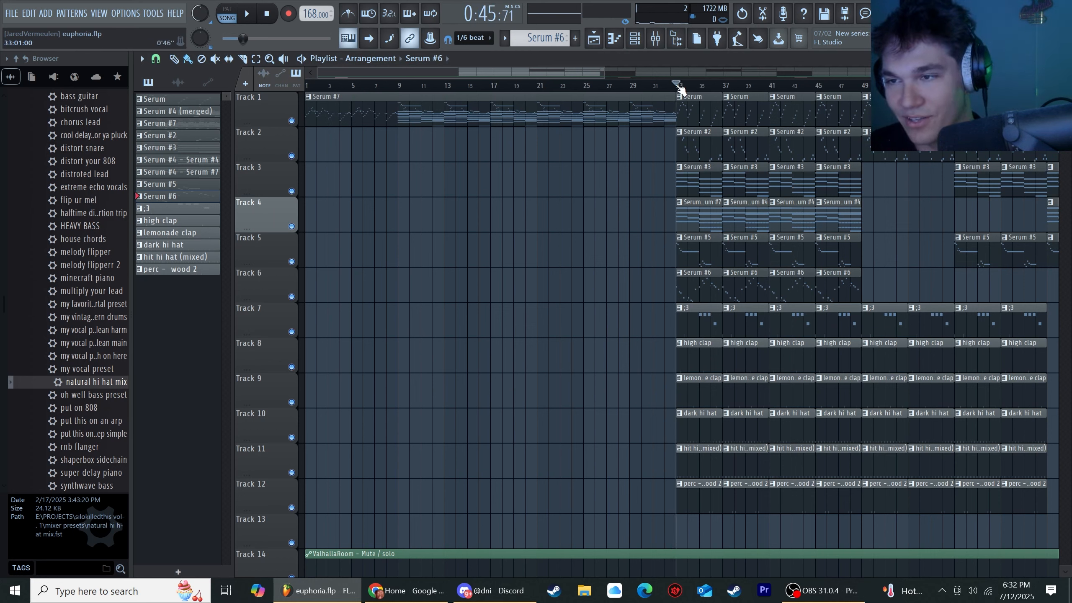
pyautogui.press('space')
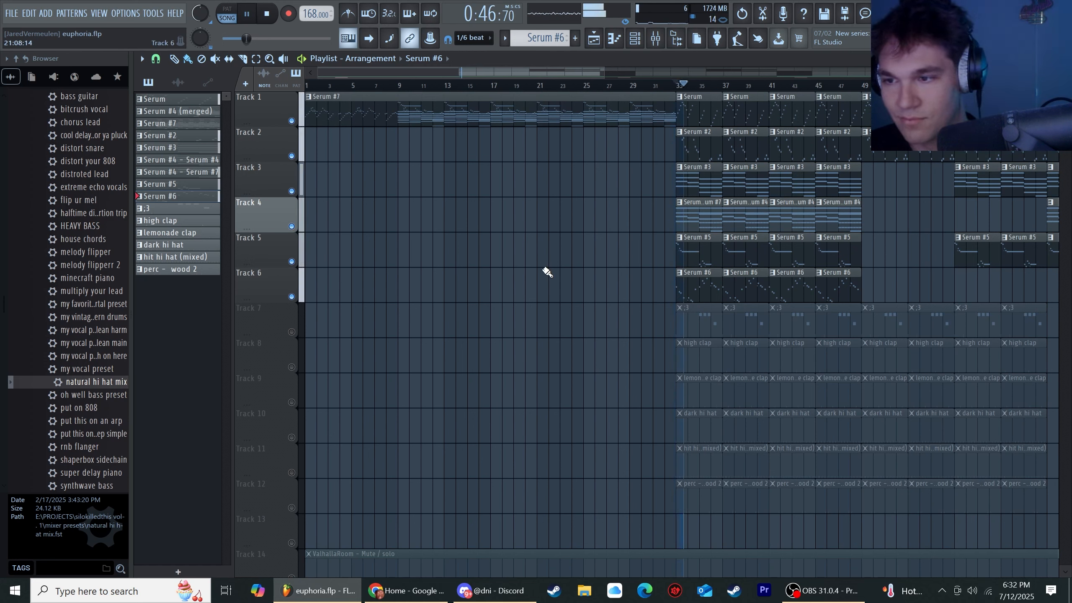
pyautogui.click(291, 577)
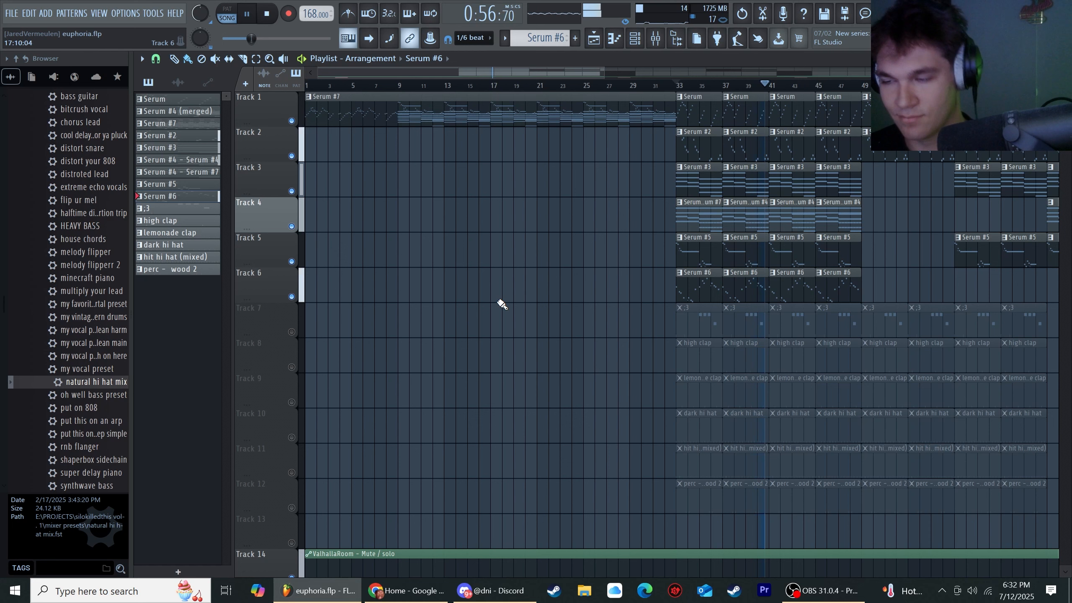
# Step: Unmute the lemonade clap on playlist track 9 and play it with the melody layers from bar 33
pyautogui.press('space')
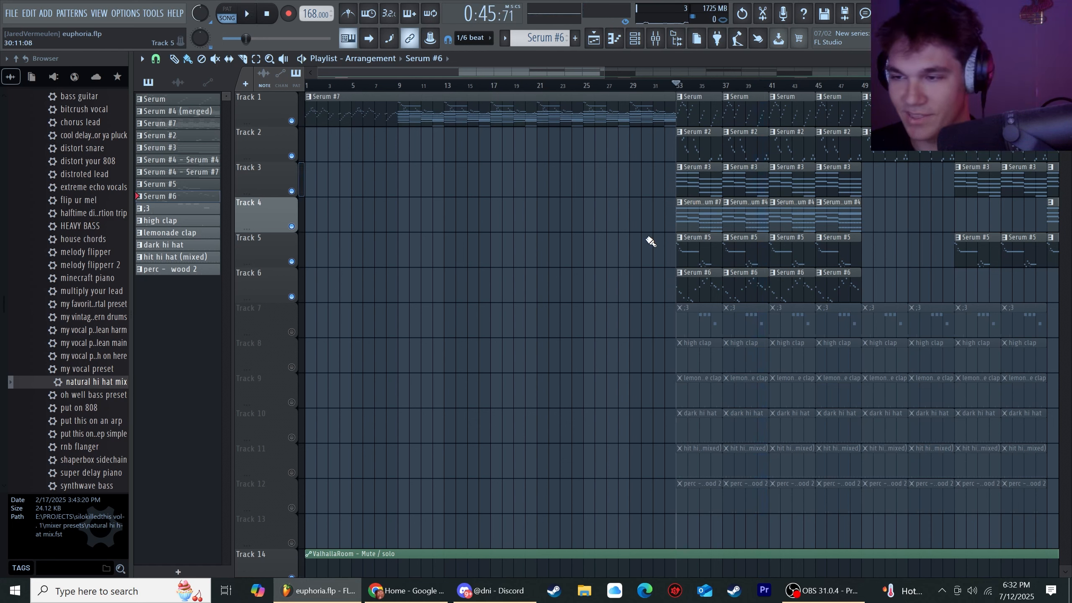
pyautogui.click(291, 367)
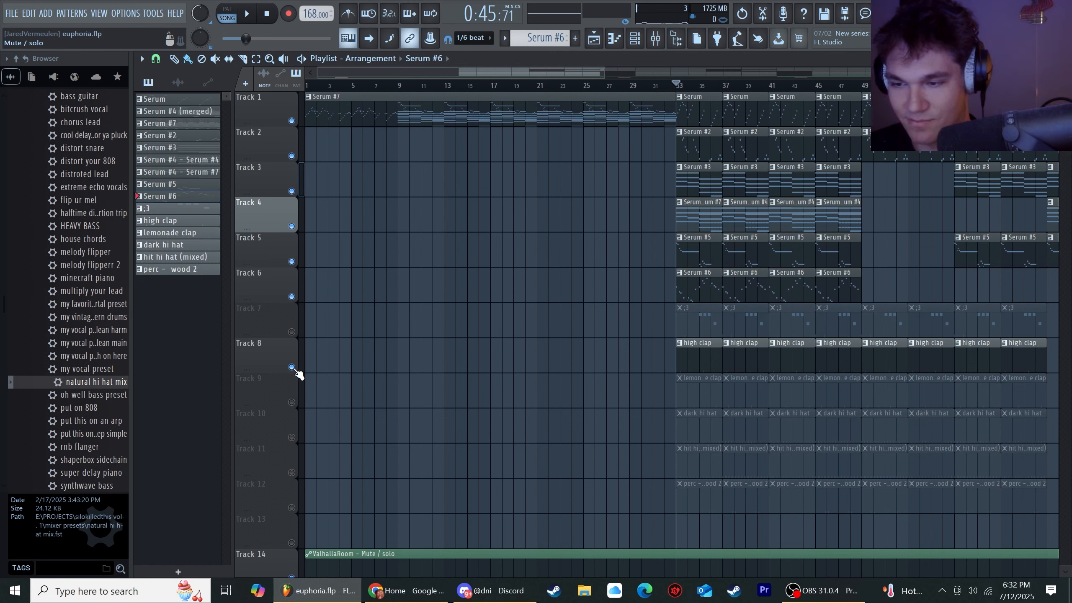
pyautogui.click(291, 367)
pyautogui.click(291, 402)
pyautogui.press('space')
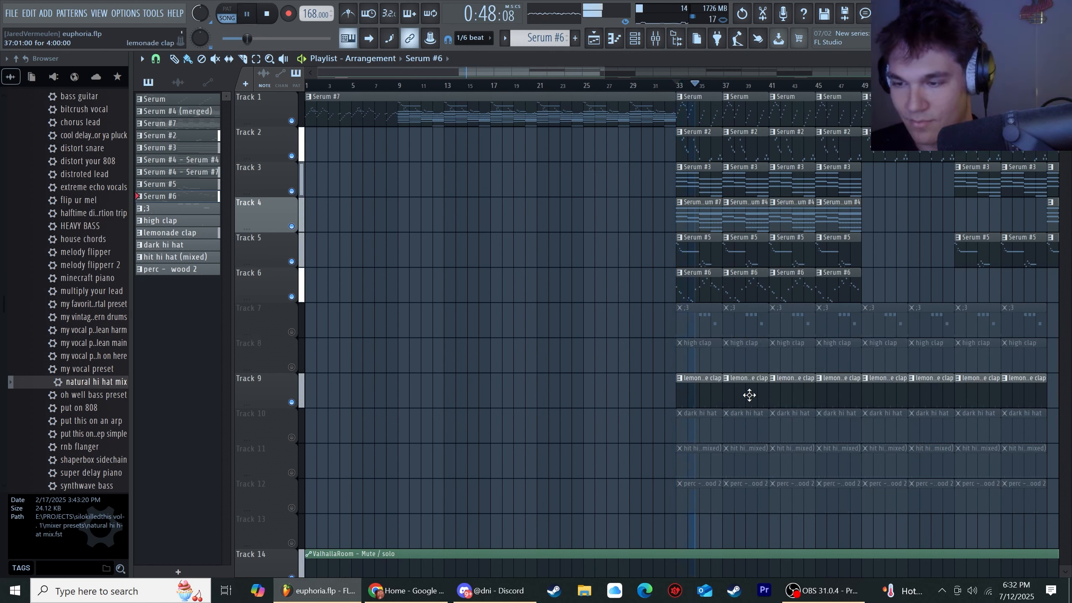
pyautogui.press('space')
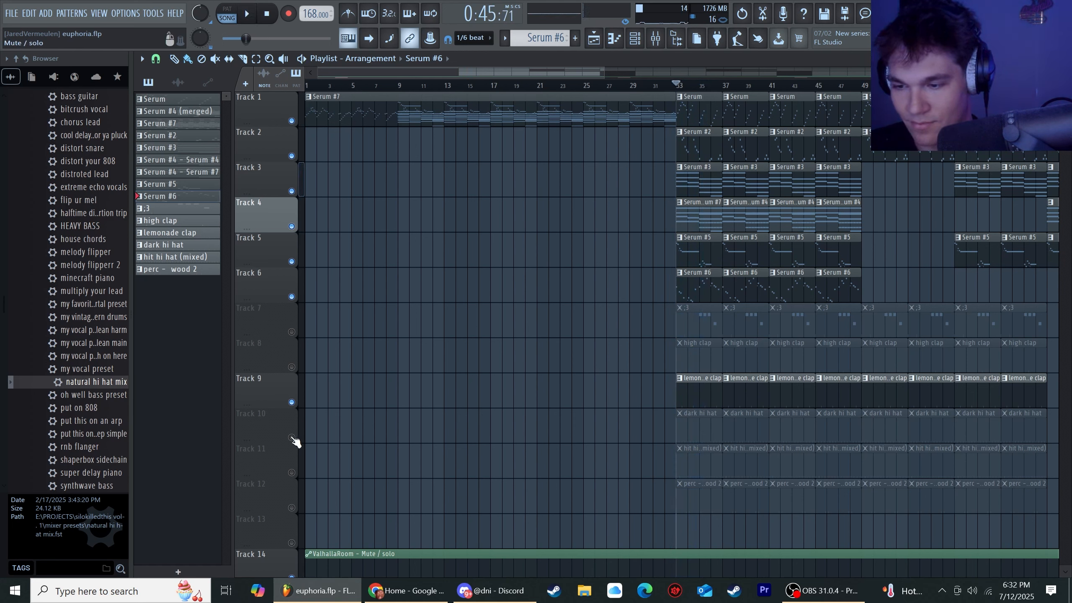
# Step: Unmute the mixed hi-hat on track 11, play the arrangement from bar 33, and unmute the perc - wood 2 track
pyautogui.click(292, 472)
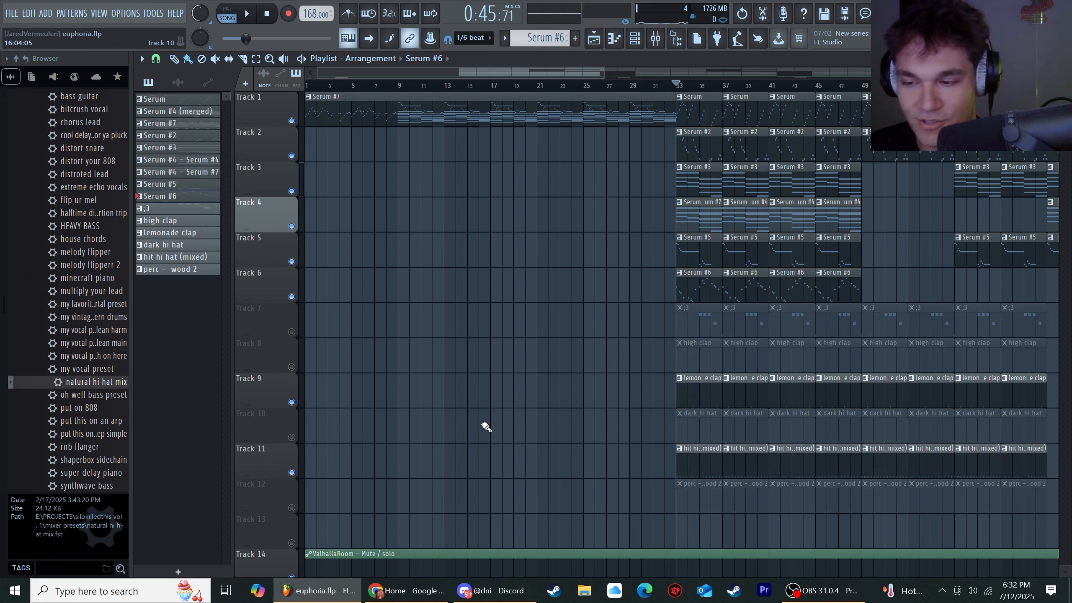
pyautogui.press('space')
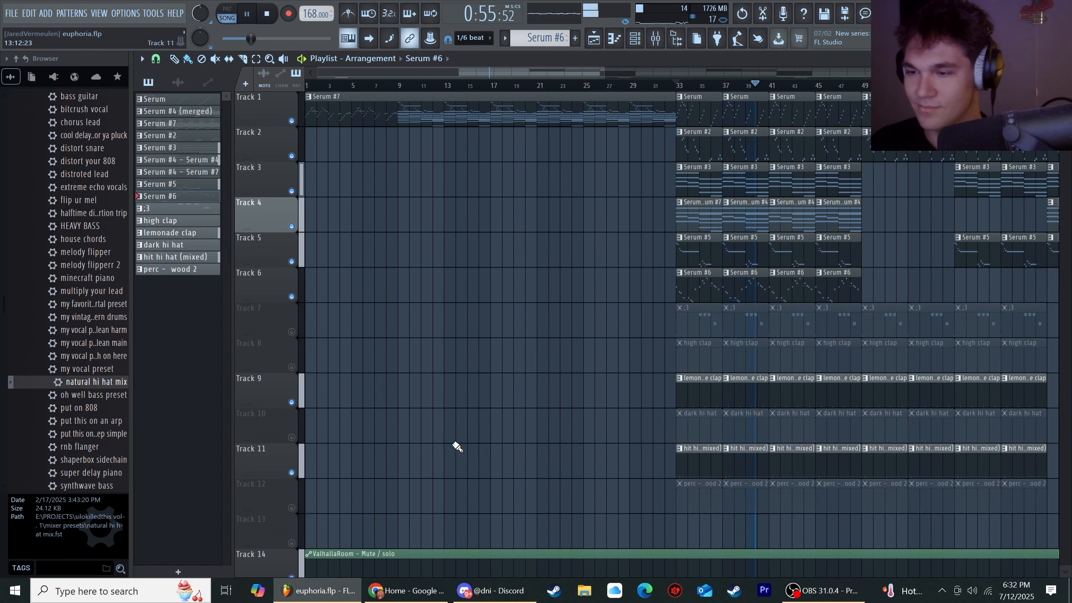
pyautogui.click(291, 508)
pyautogui.press('space')
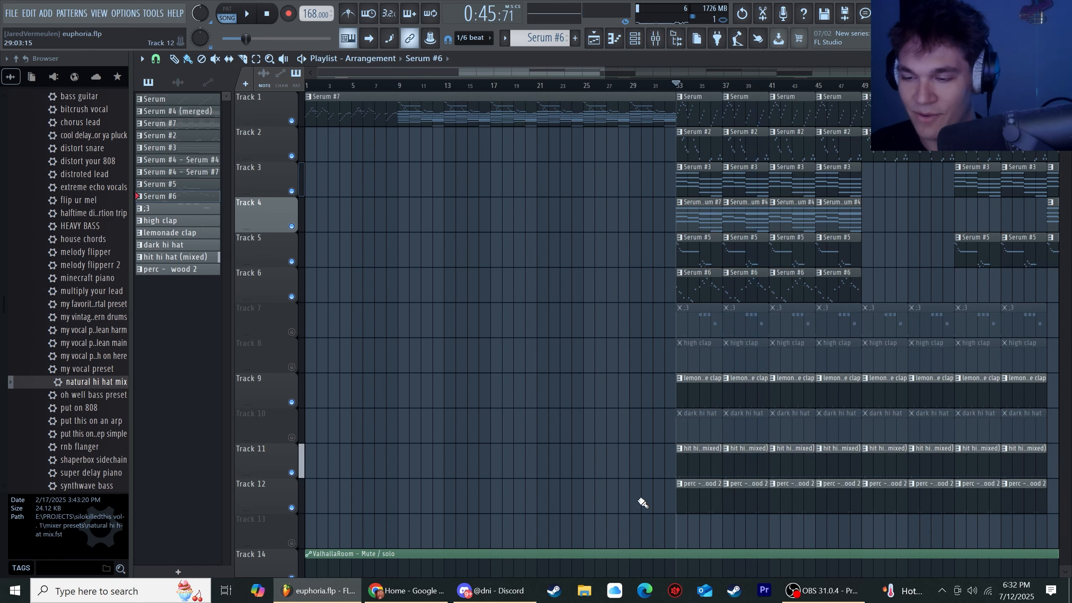
# Step: Examine the perc - wood 2 steps in the channel rack, audition the sound, and play the arrangement from bar 33
pyautogui.click(707, 502)
pyautogui.click(635, 38)
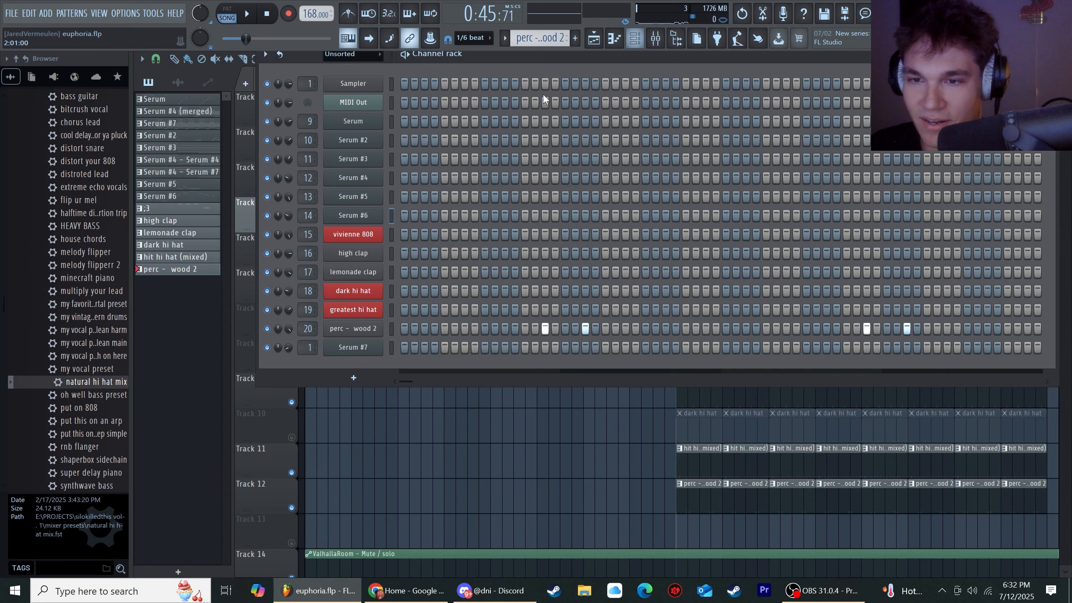
pyautogui.click(366, 331)
pyautogui.press('Escape')
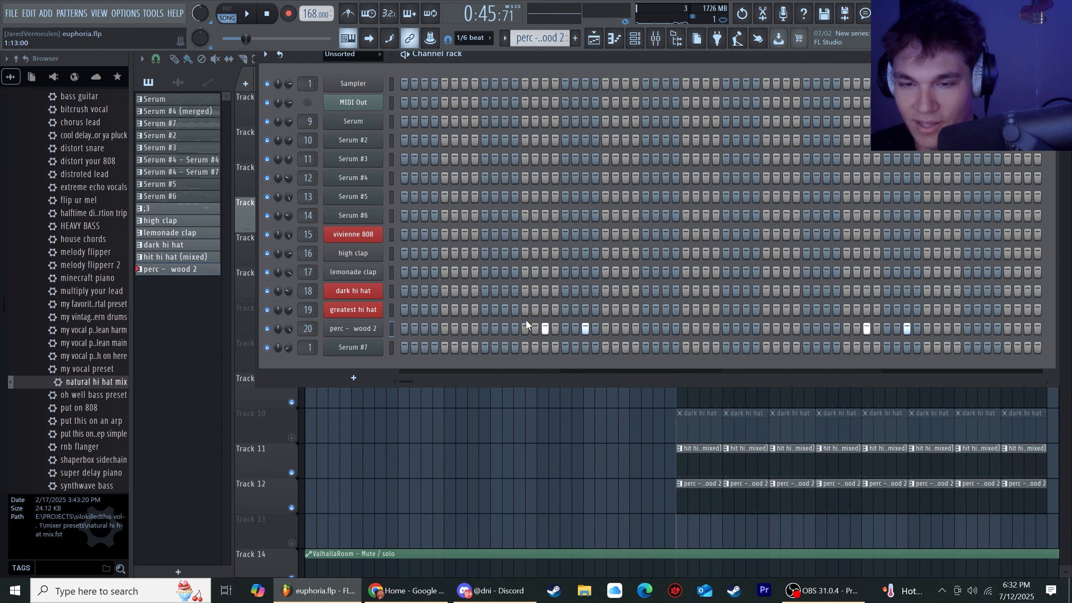
pyautogui.press('Escape')
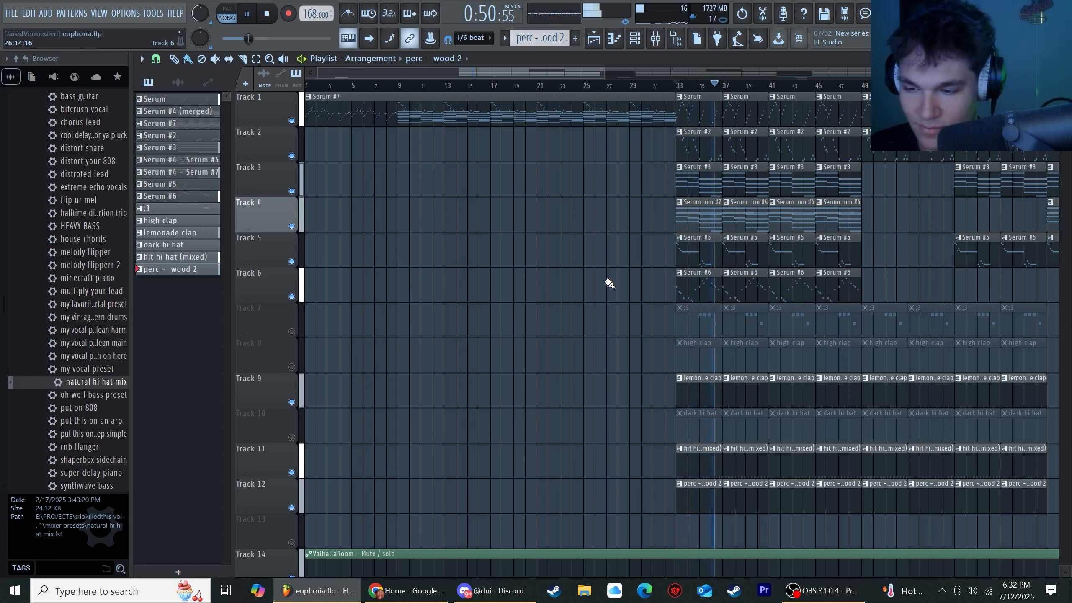
pyautogui.press('space')
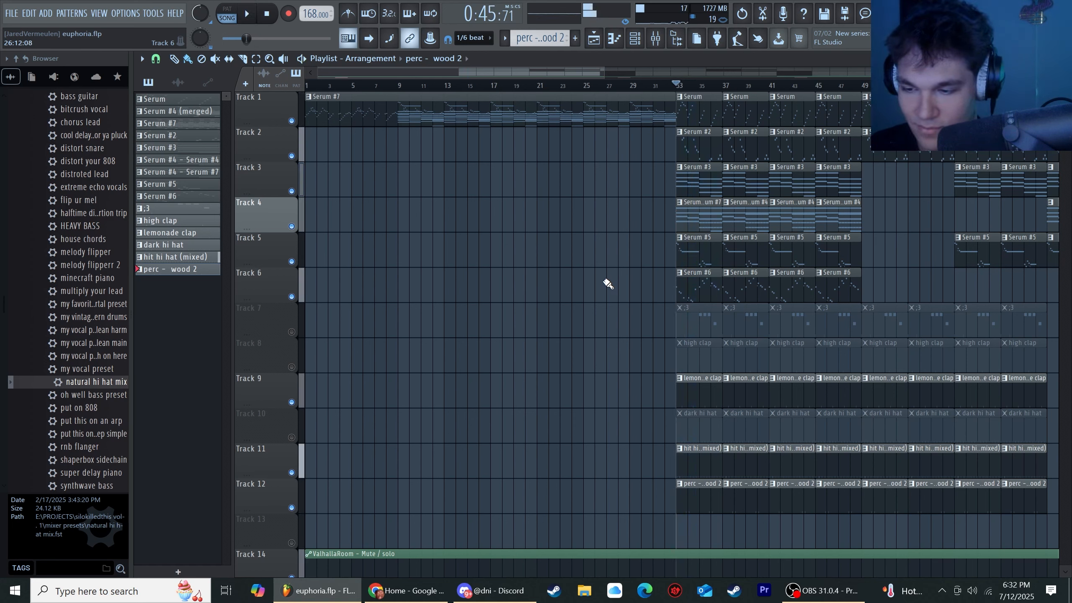
# Step: Unmute the high clap and ;3 tracks, and play the arrangement from bar 33 while viewing the vivienne 808 notes
pyautogui.click(292, 367)
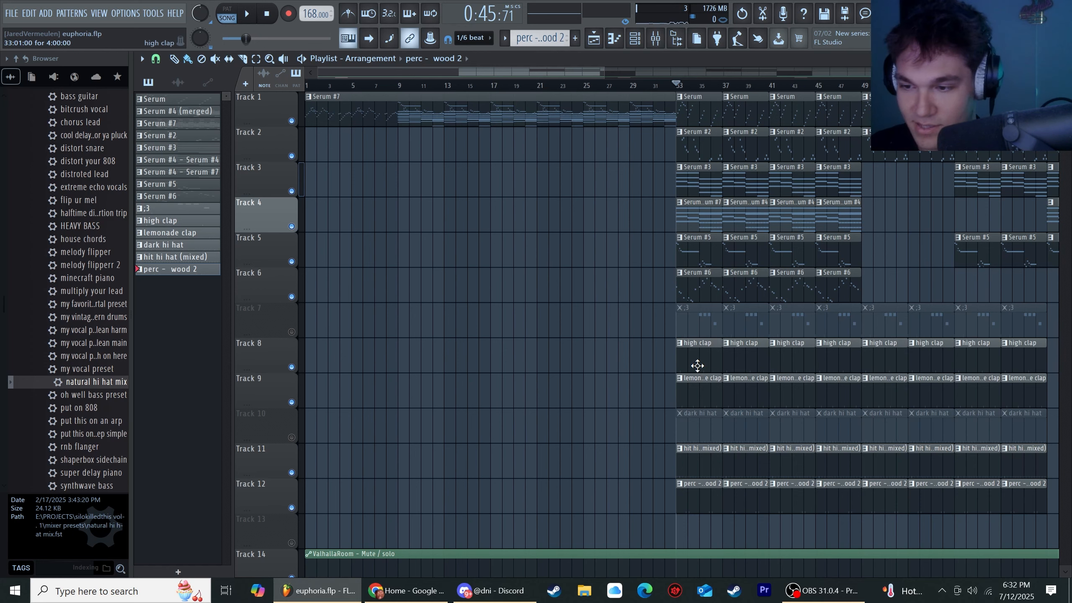
pyautogui.click(291, 332)
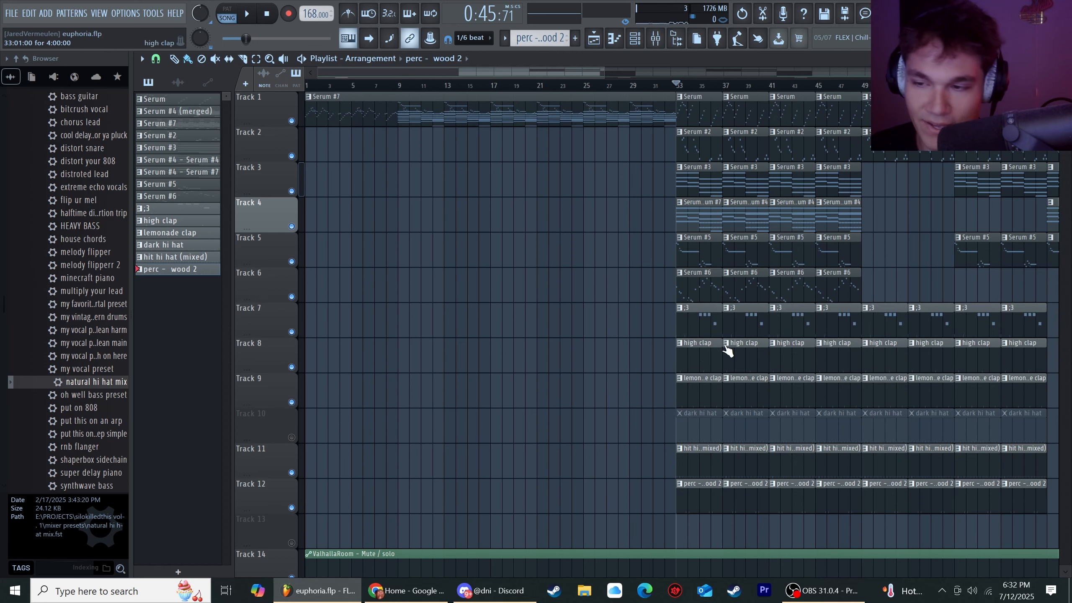
pyautogui.doubleClick(711, 319)
pyautogui.press('space')
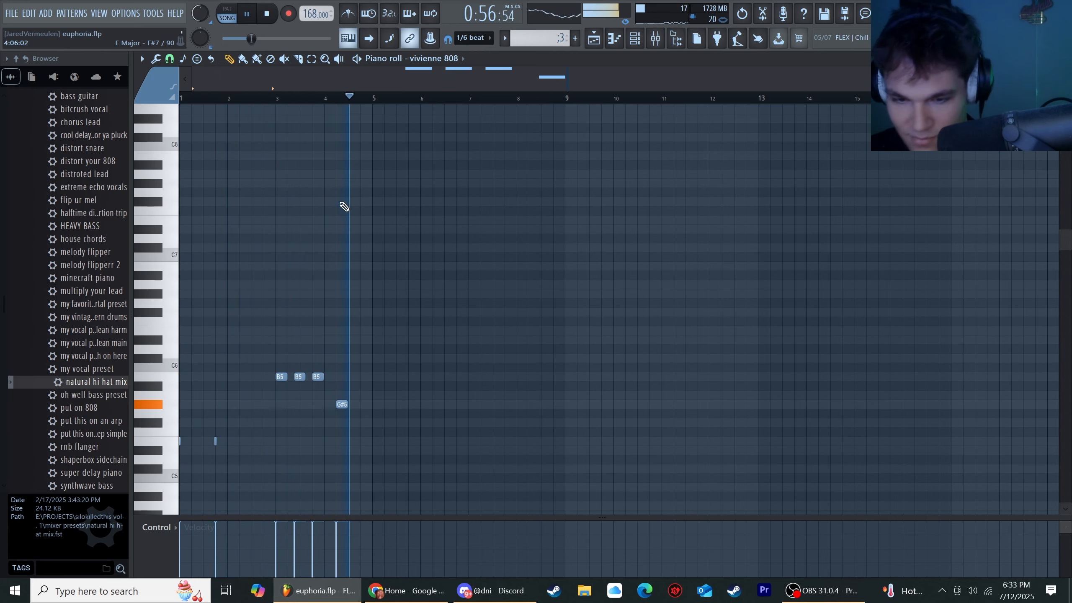
pyautogui.press('F5')
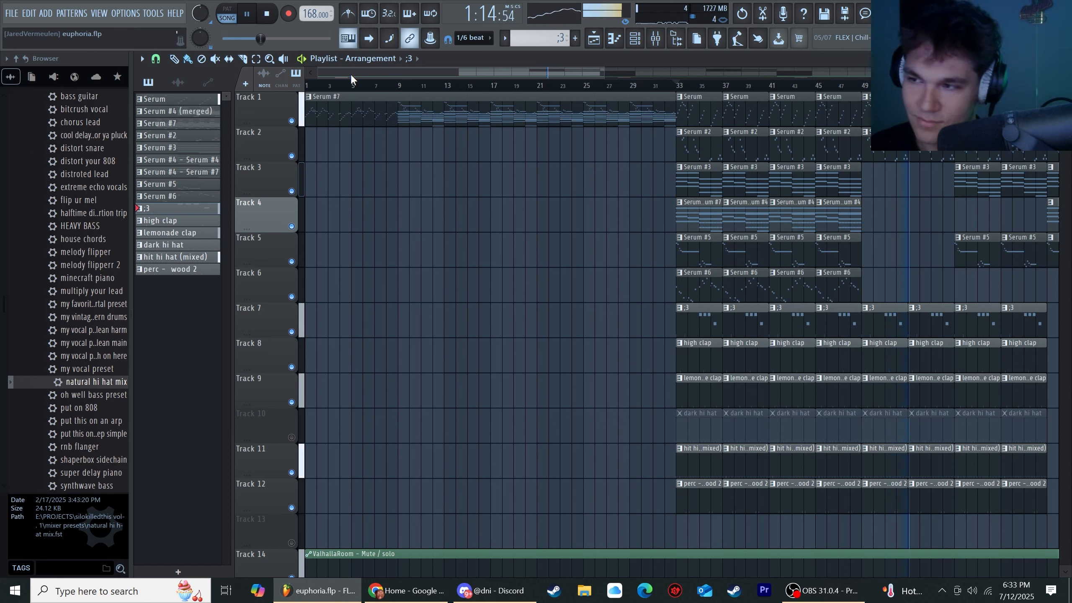
pyautogui.press('space')
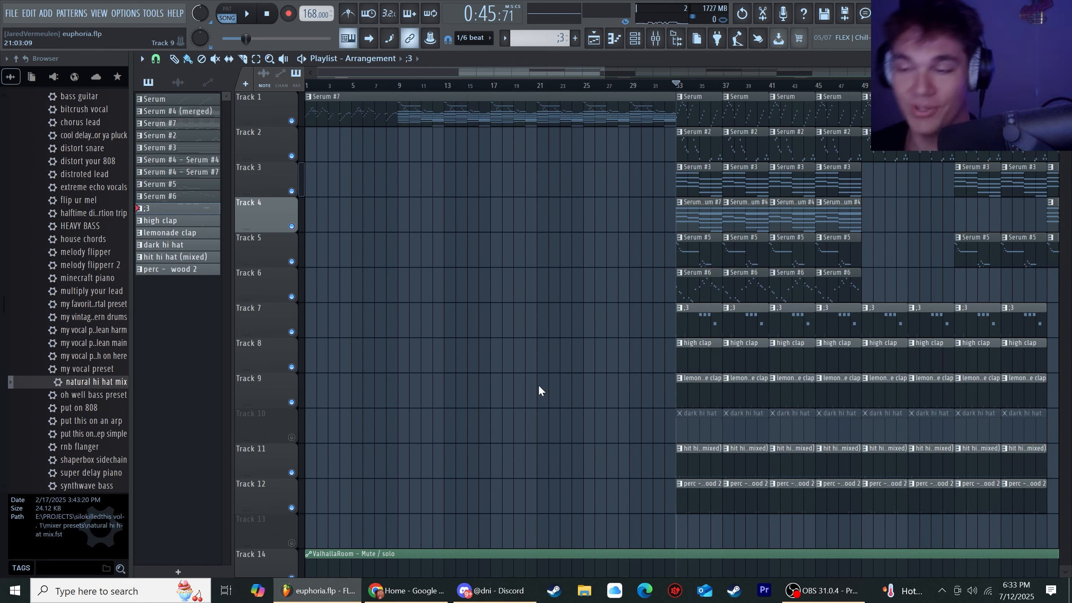
# Step: Look through the mixer presets in the browser, highlighting melody flipper and bass guitar
pyautogui.click(102, 253)
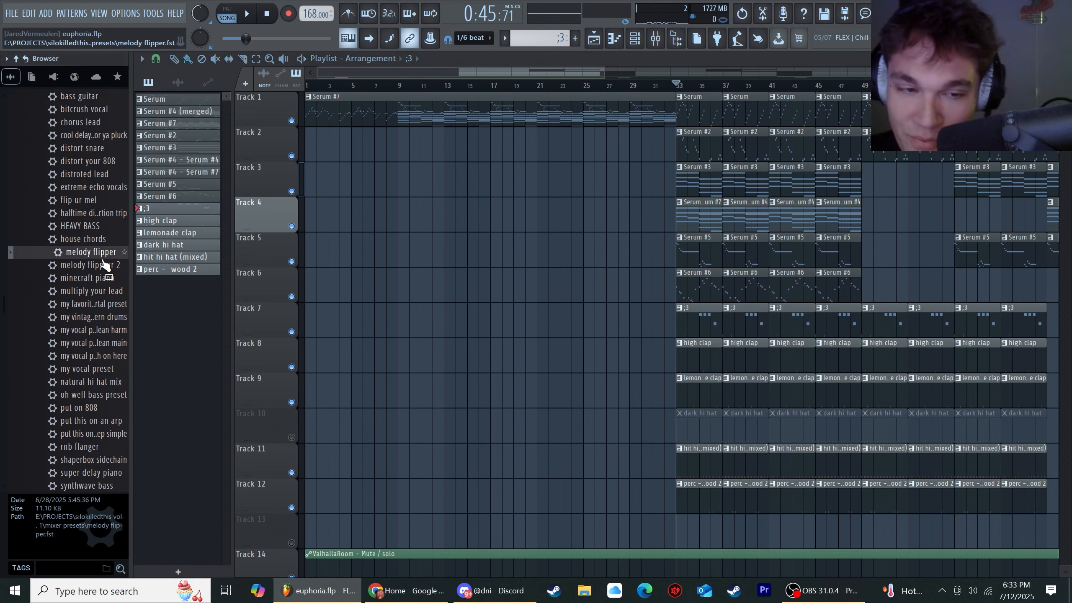
pyautogui.click(100, 100)
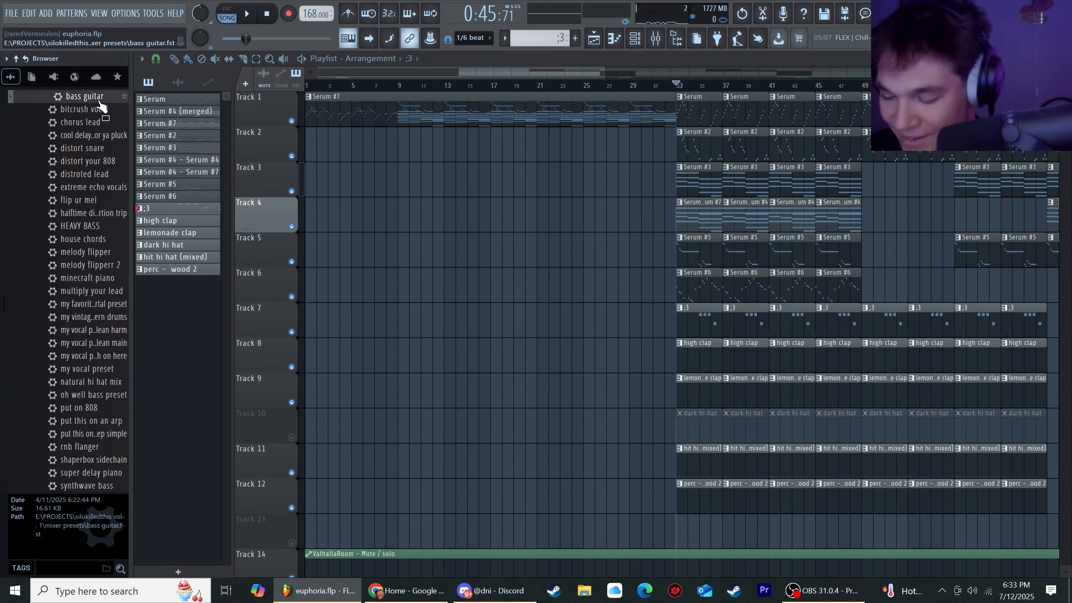
pyautogui.scroll(5, 100, 105)
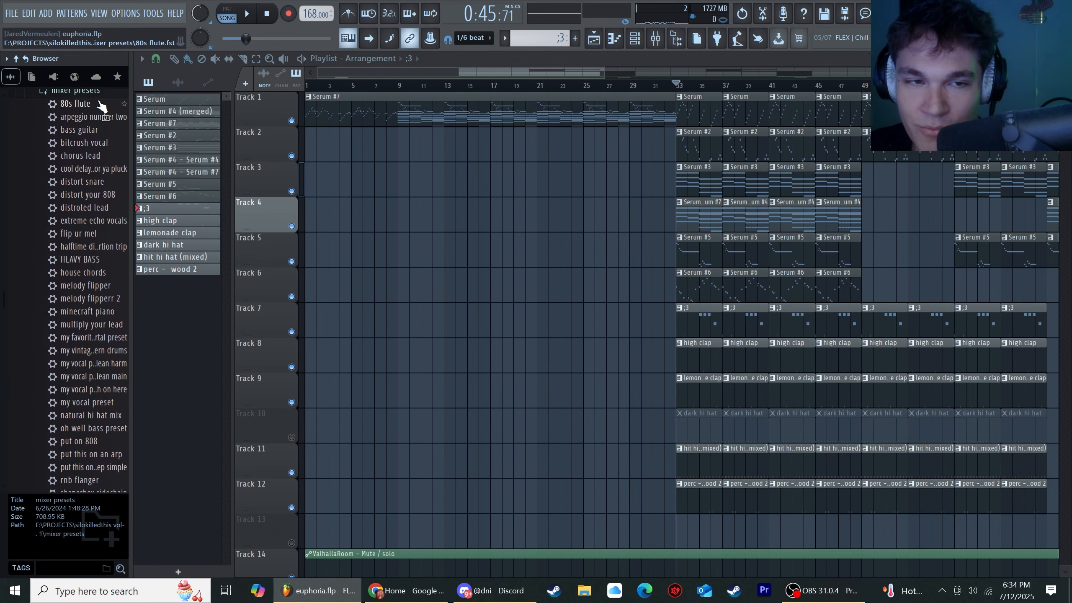
pyautogui.scroll(2, 103, 105)
# Step: Preview the vivienne 808 sample and look through the silokilledthis vol. 1 kit folders, including drum loops
pyautogui.click(103, 108)
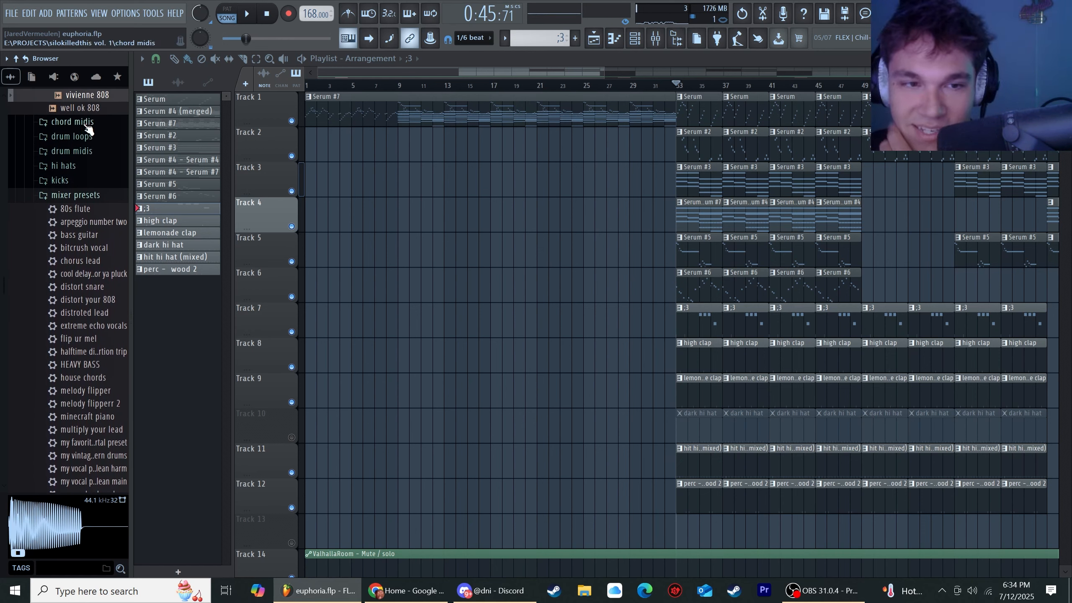
pyautogui.click(85, 122)
pyautogui.click(87, 97)
pyautogui.click(85, 108)
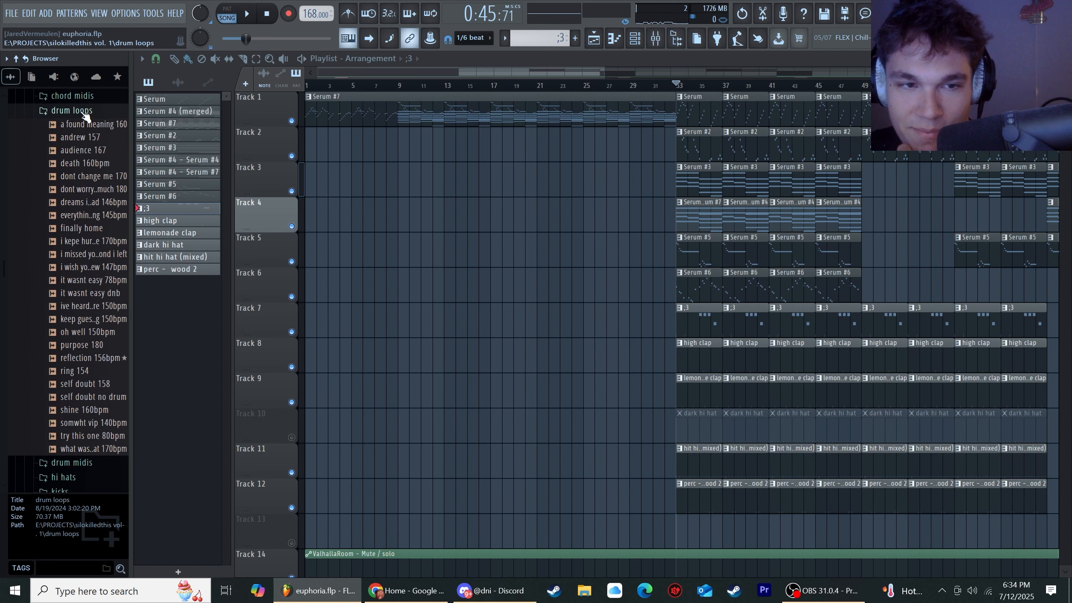
pyautogui.click(85, 110)
pyautogui.click(78, 169)
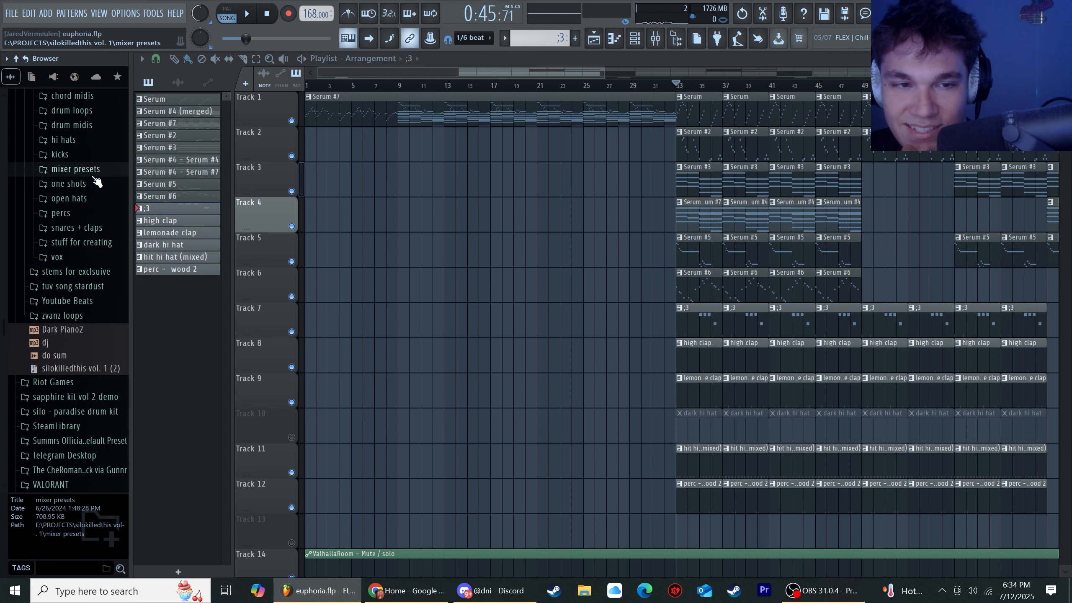
# Step: Expand the mixer presets folder and highlight the oh well bass preset and rnb flanger presets
pyautogui.click(93, 173)
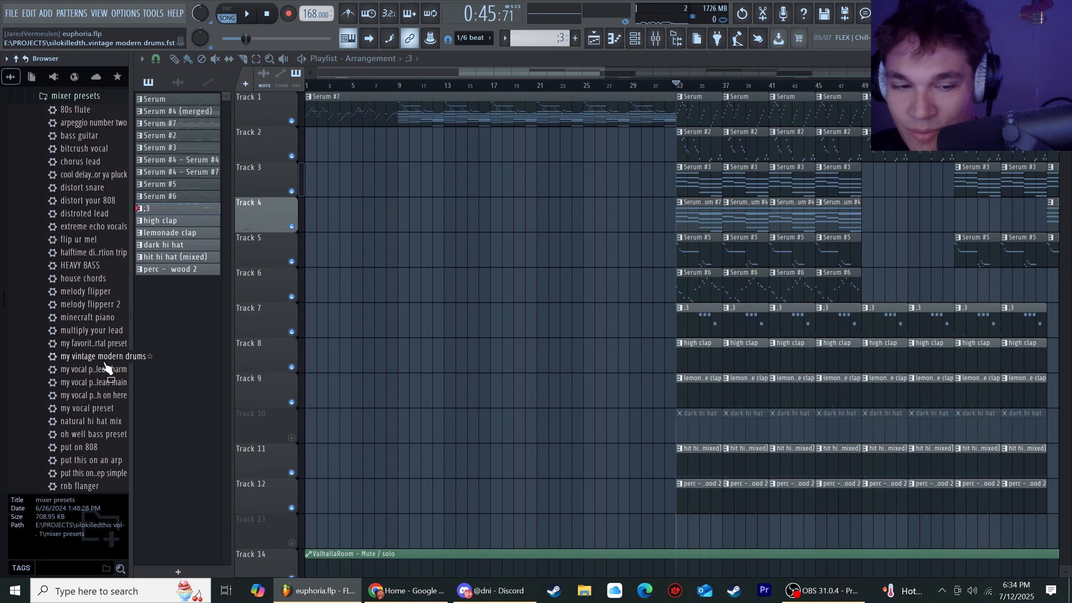
pyautogui.click(95, 438)
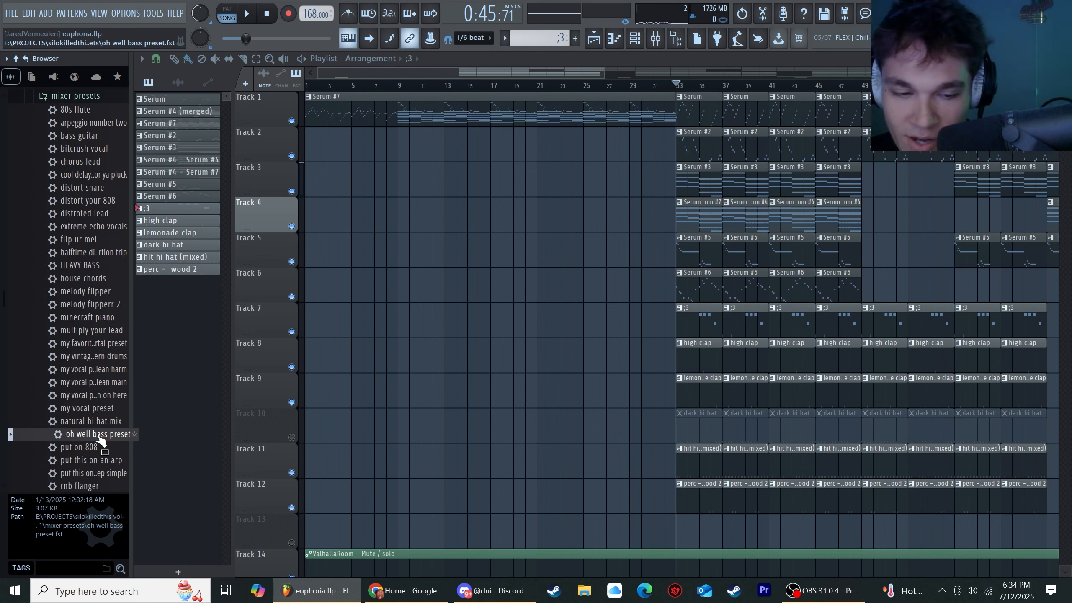
pyautogui.moveTo(101, 442); pyautogui.dragTo(94, 486)
pyautogui.click(93, 487)
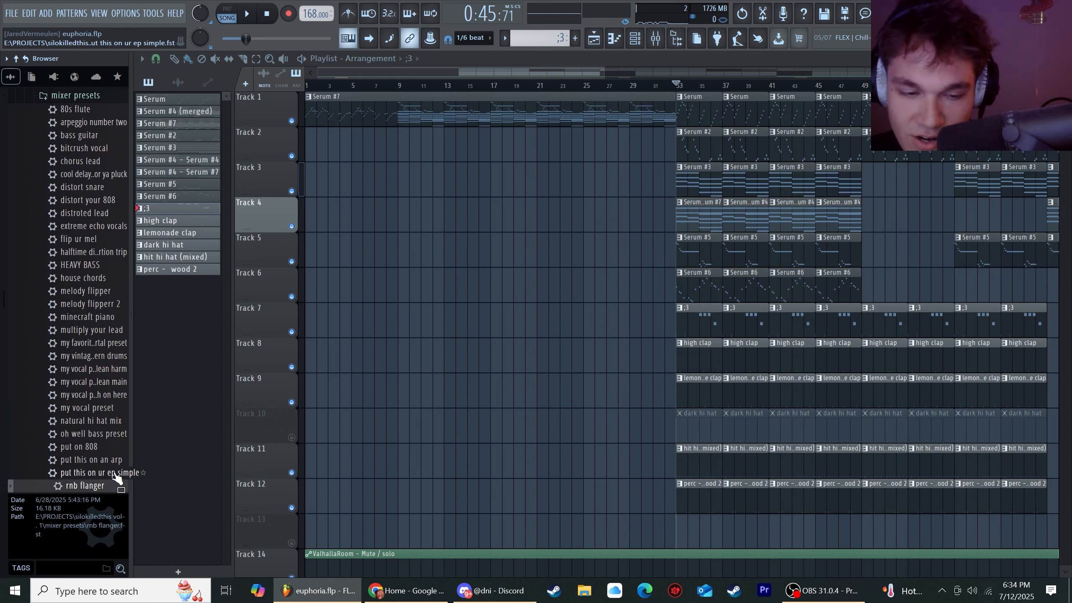